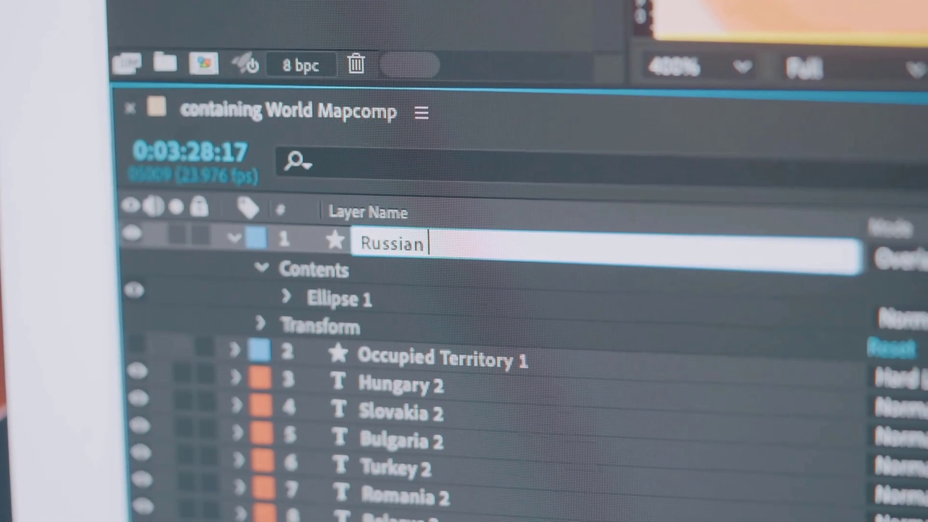
# - Name the layer 'Russian Troops 1' and make several numbered duplicates of it
pyautogui.write('Troops 1')
pyautogui.press('Return')
pyautogui.hotkey('ctrl', 'd')
pyautogui.press('Return')
pyautogui.press('Return')
pyautogui.hotkey('ctrl', 'd')
pyautogui.press('Return')
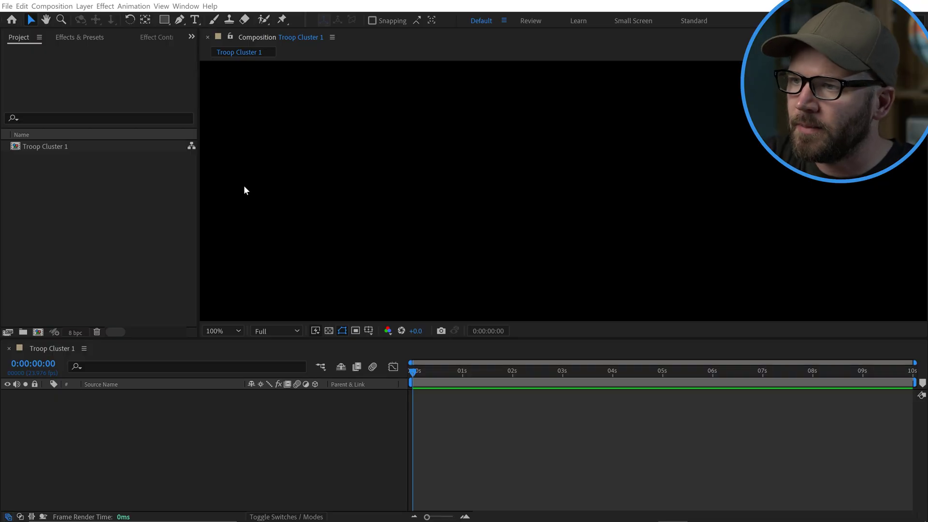
# - Set the shape fill to light red FF6969 and add a circle filling the composition
pyautogui.click(43, 146)
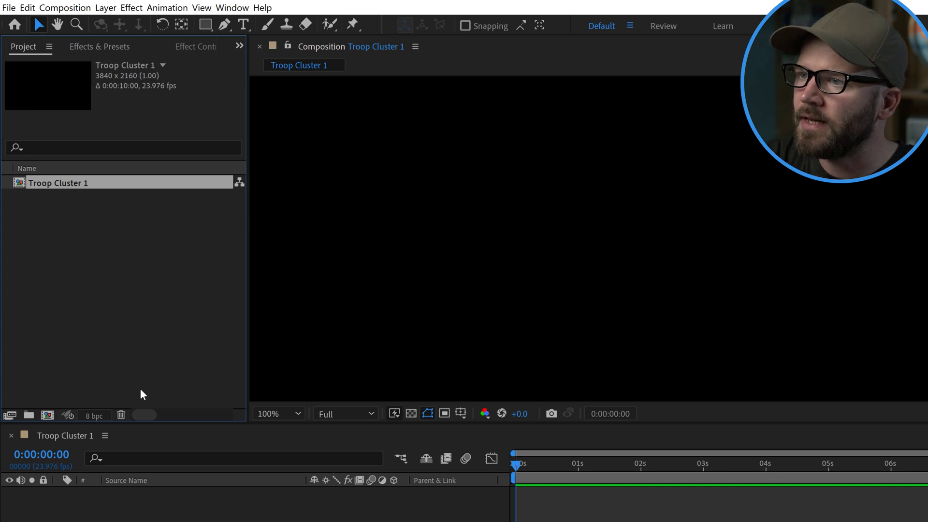
pyautogui.click(203, 26)
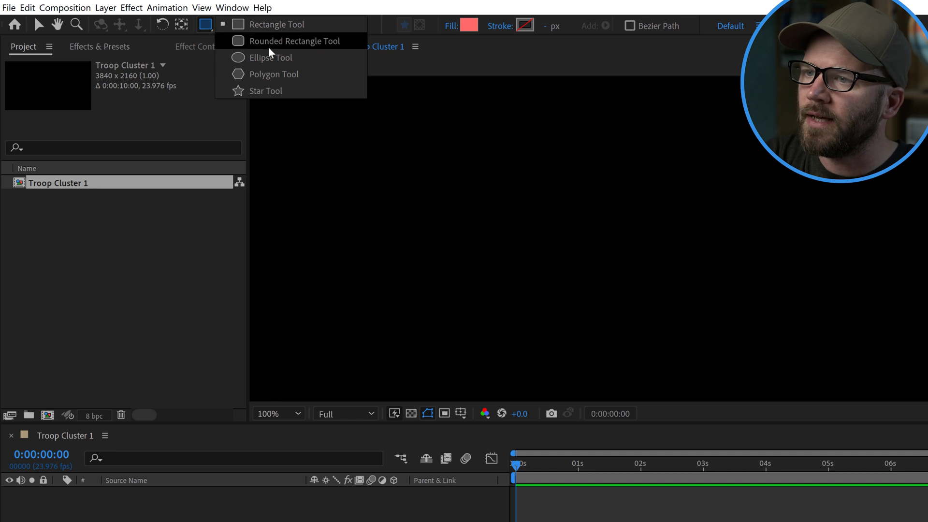
pyautogui.click(469, 26)
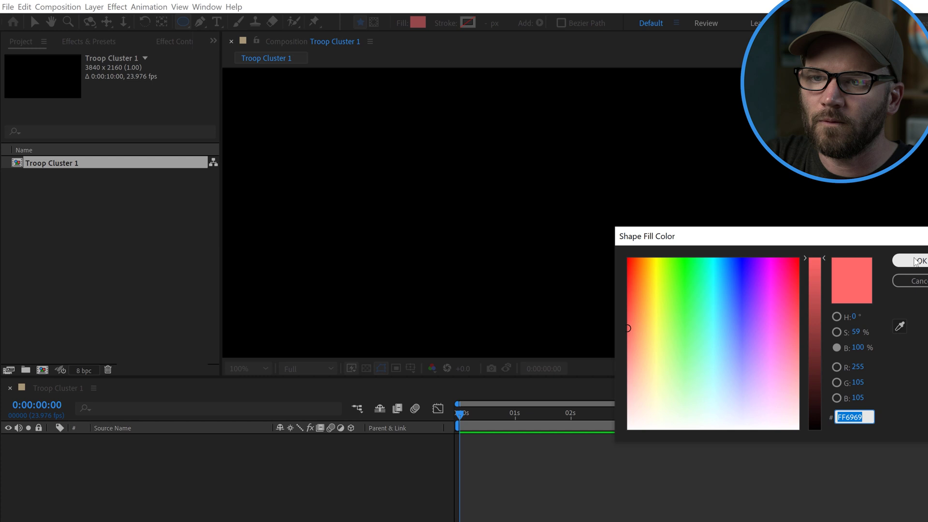
pyautogui.click(915, 262)
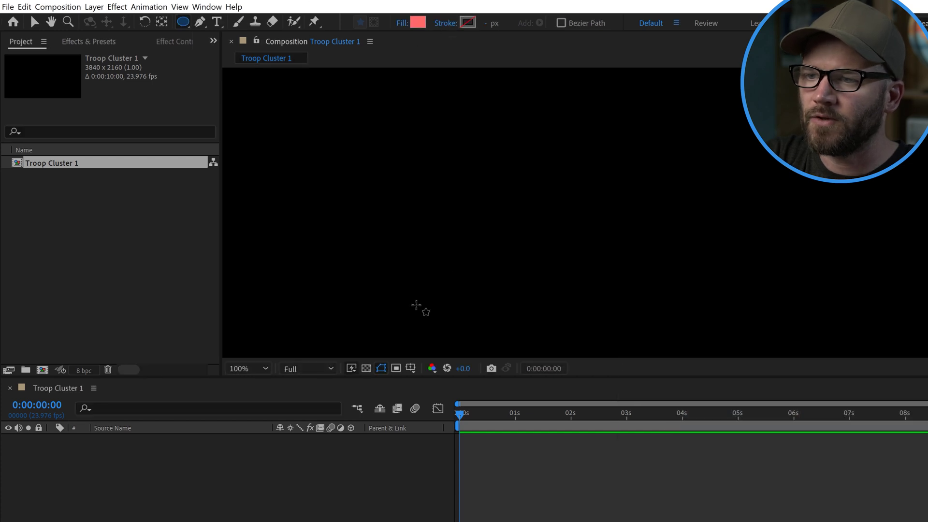
pyautogui.hotkey('shift', '/')
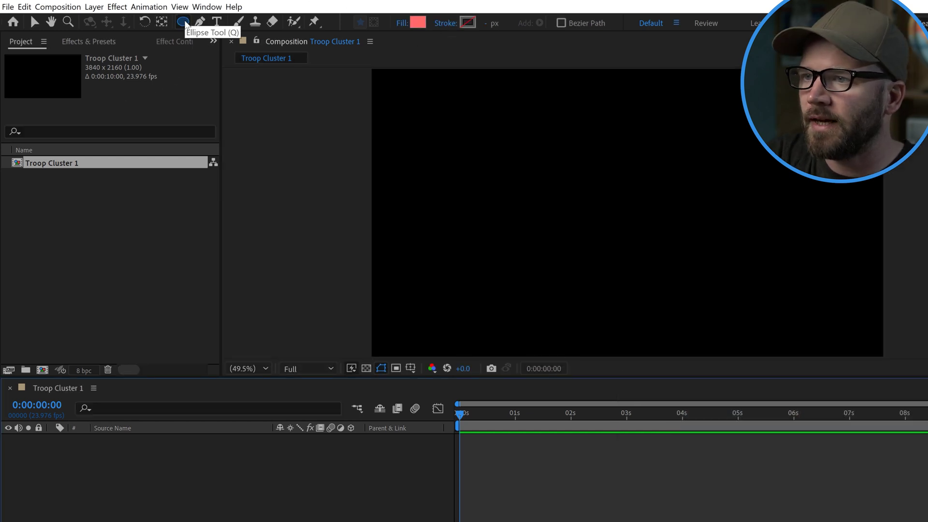
pyautogui.doubleClick(184, 21)
# - Resize the ellipse to 50×50, view the composition at 100%, and start renaming the shape layer
pyautogui.press('v')
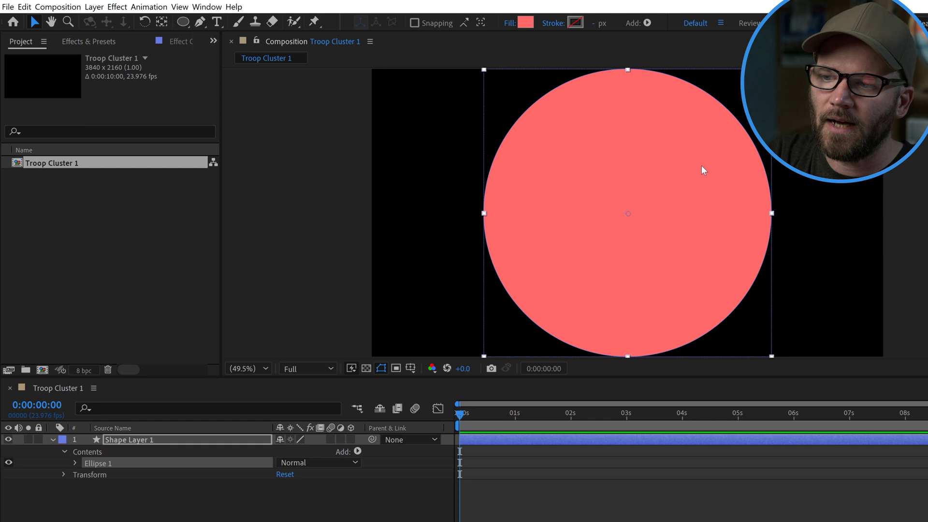
pyautogui.click(74, 463)
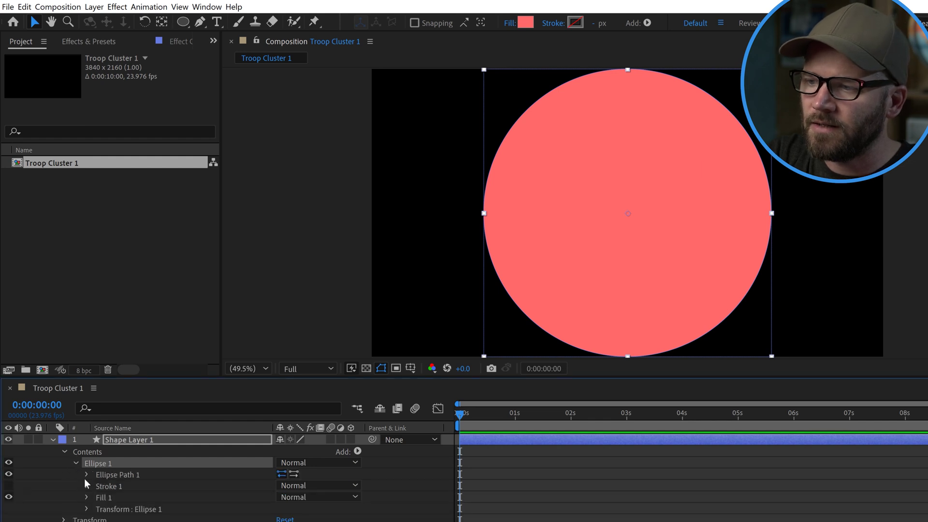
pyautogui.click(88, 474)
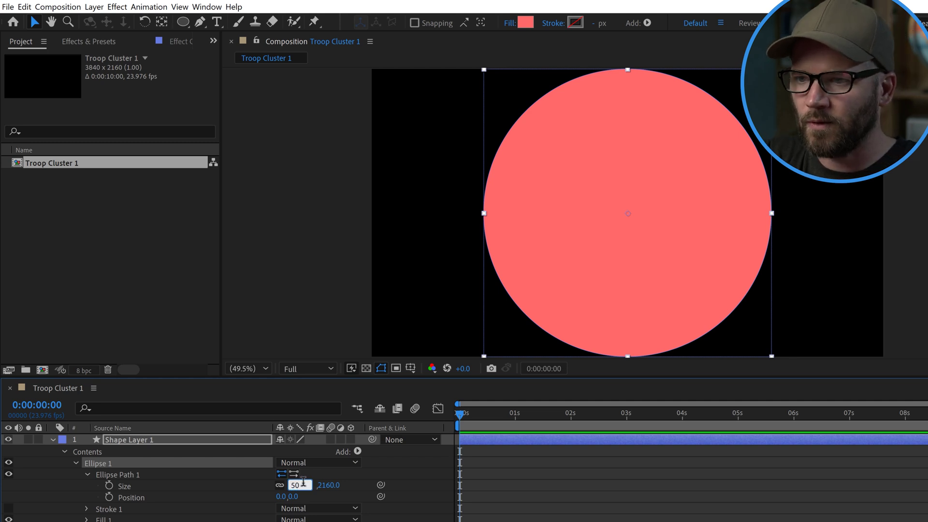
pyautogui.press('Return')
pyautogui.click(527, 483)
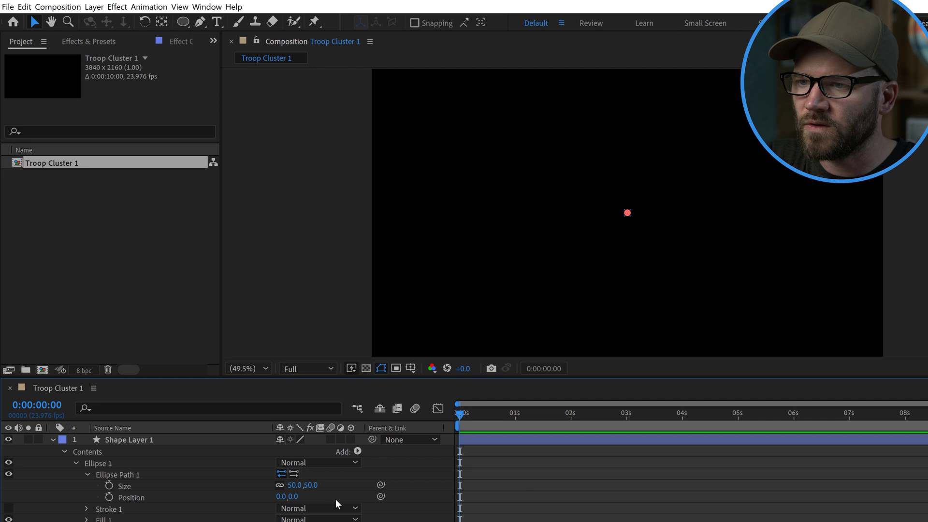
pyautogui.press('.')
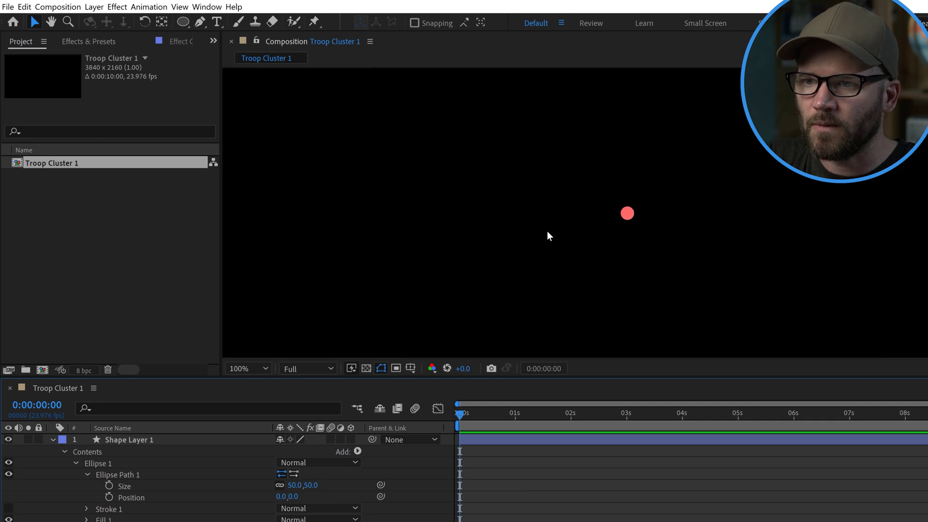
pyautogui.click(114, 439)
pyautogui.press('Return')
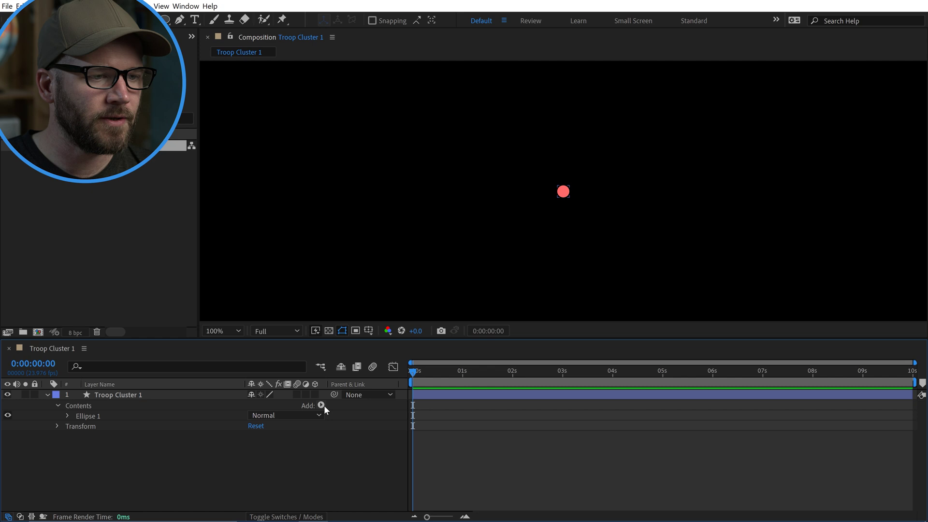
# - Add a Repeater to the circle's contents and set its Offset to -1
pyautogui.click(321, 406)
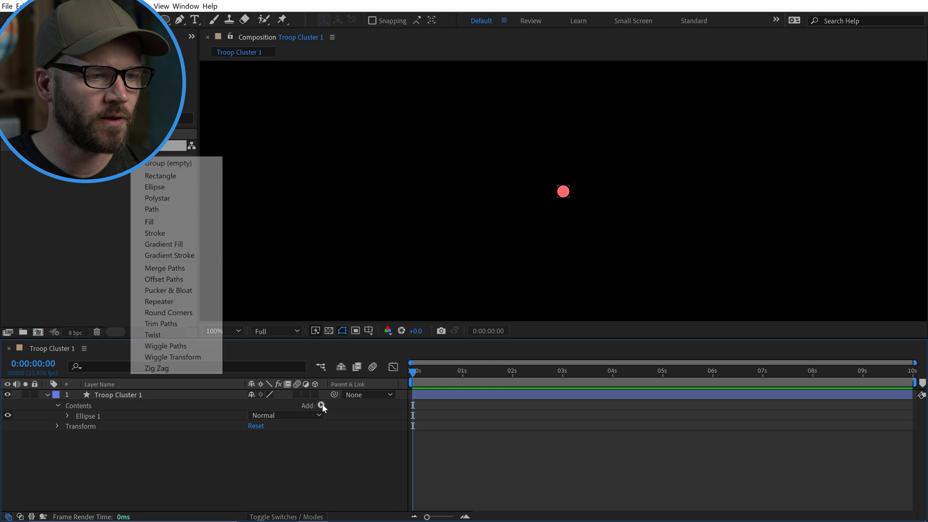
pyautogui.click(159, 301)
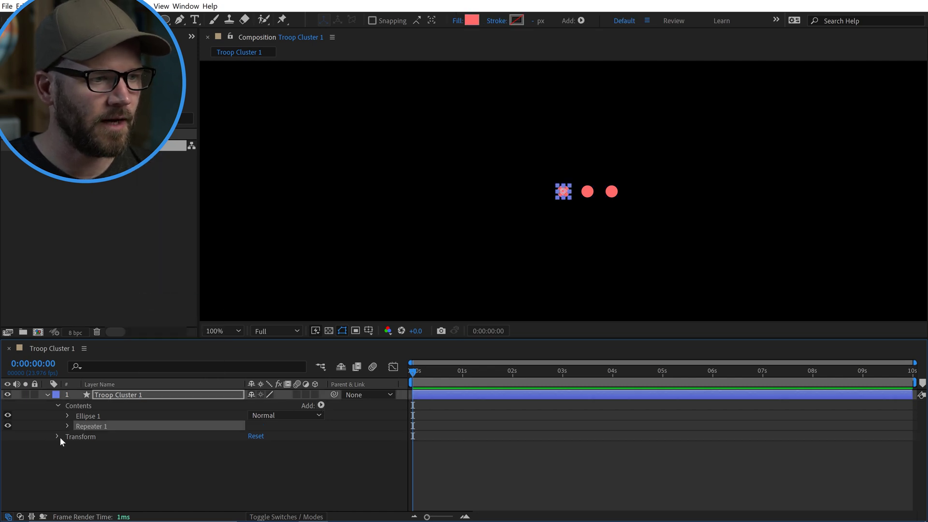
pyautogui.press('F2')
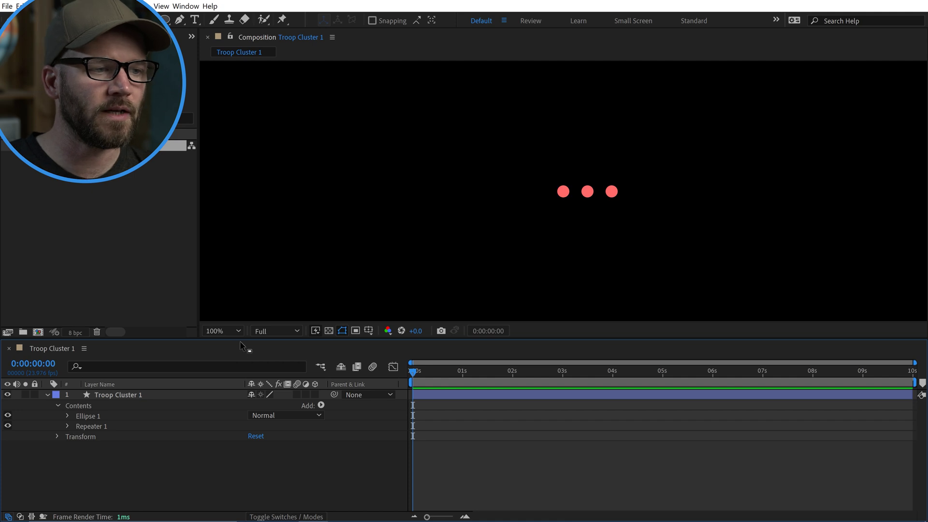
pyautogui.moveTo(244, 339); pyautogui.dragTo(246, 330)
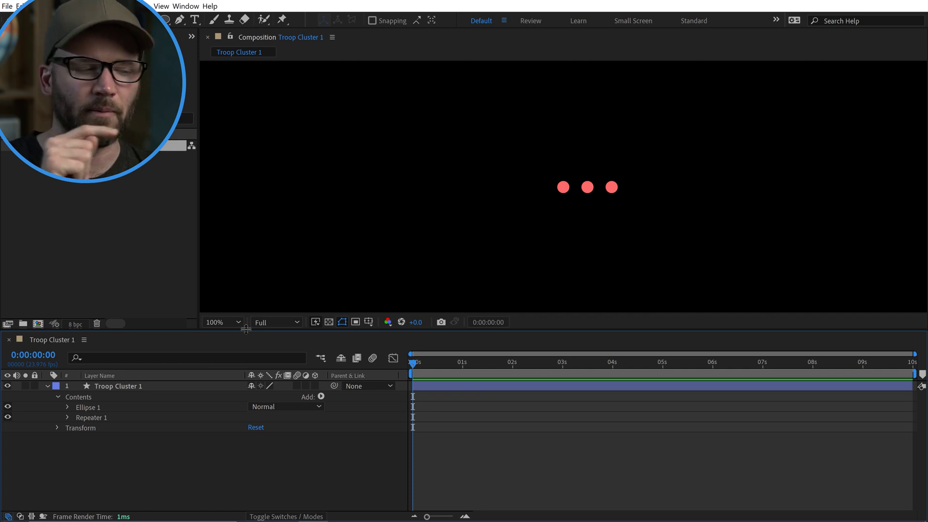
pyautogui.click(68, 418)
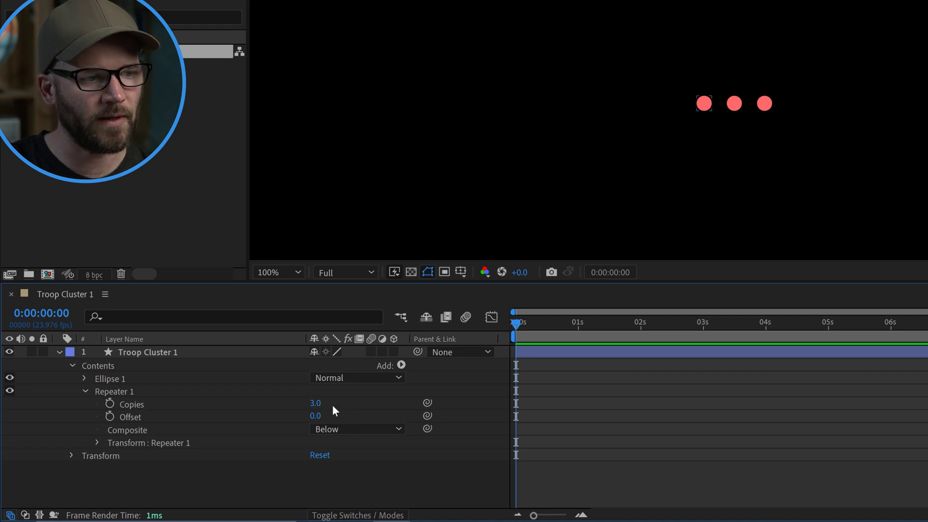
pyautogui.click(315, 415)
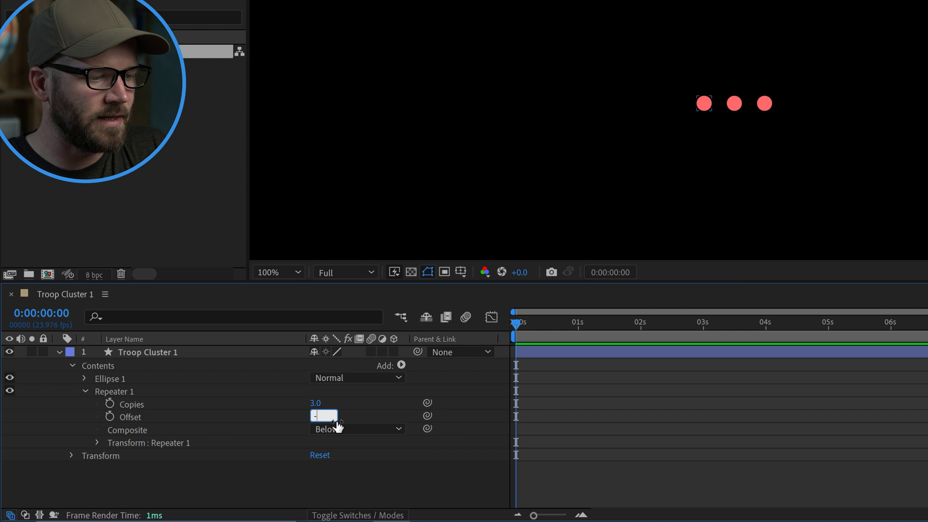
pyautogui.press('Return')
pyautogui.click(454, 468)
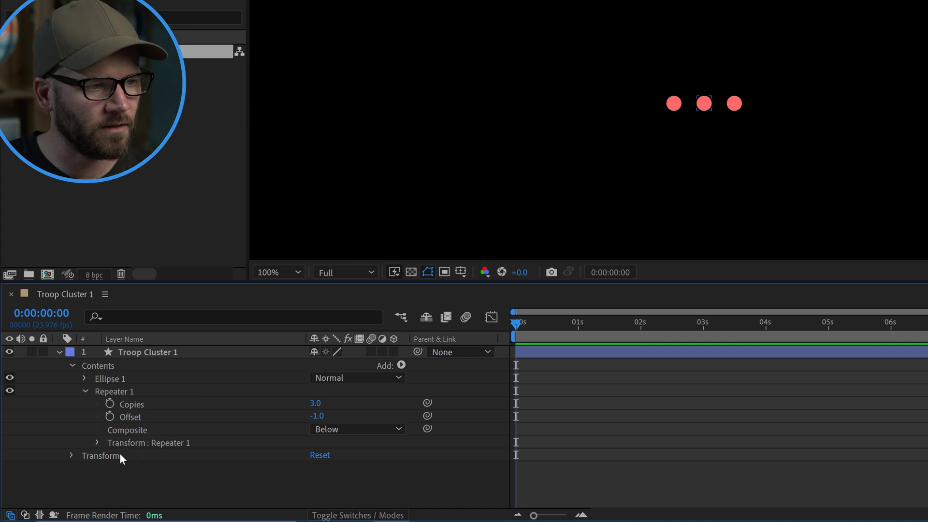
# - Set Repeater 1's transform Position to 163,49, End Opacity to 0%, and increase its Scale
pyautogui.click(96, 442)
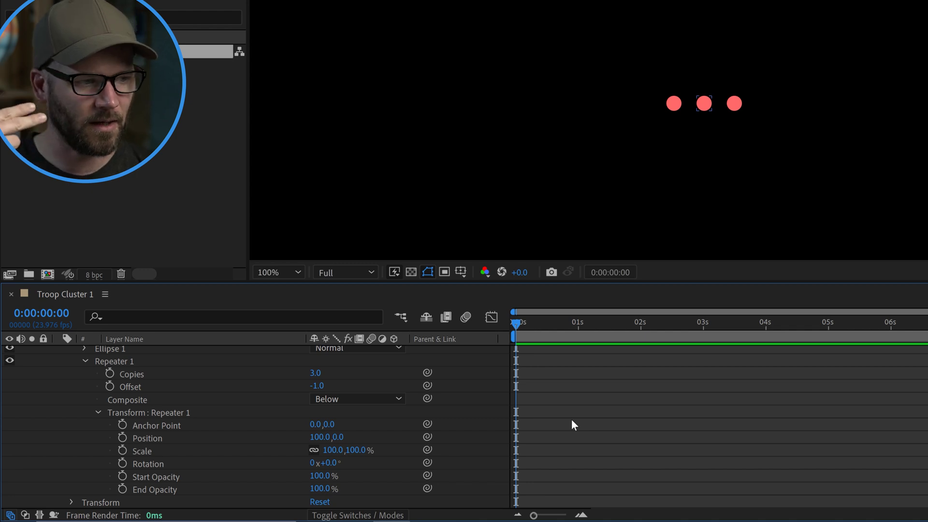
pyautogui.moveTo(319, 437); pyautogui.dragTo(346, 437)
pyautogui.click(611, 434)
pyautogui.moveTo(319, 489); pyautogui.dragTo(268, 489)
pyautogui.click(614, 431)
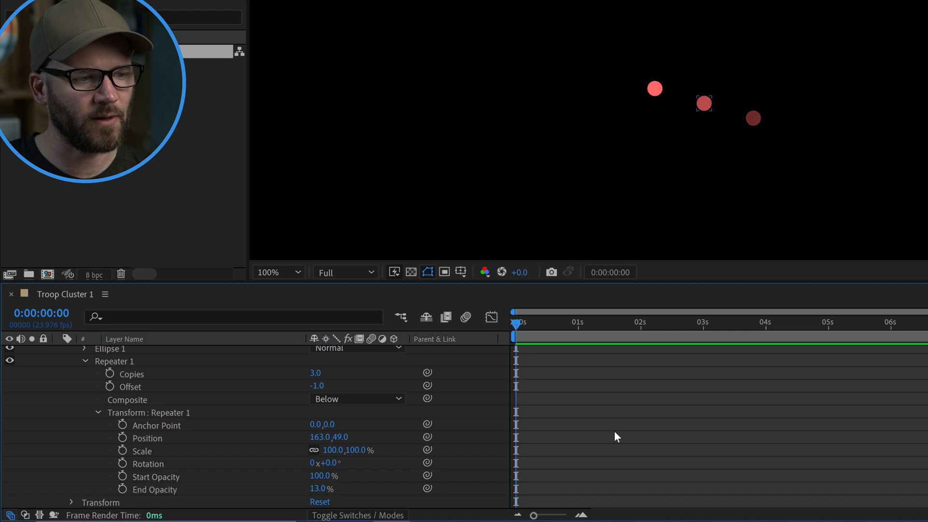
pyautogui.moveTo(331, 488); pyautogui.dragTo(317, 488)
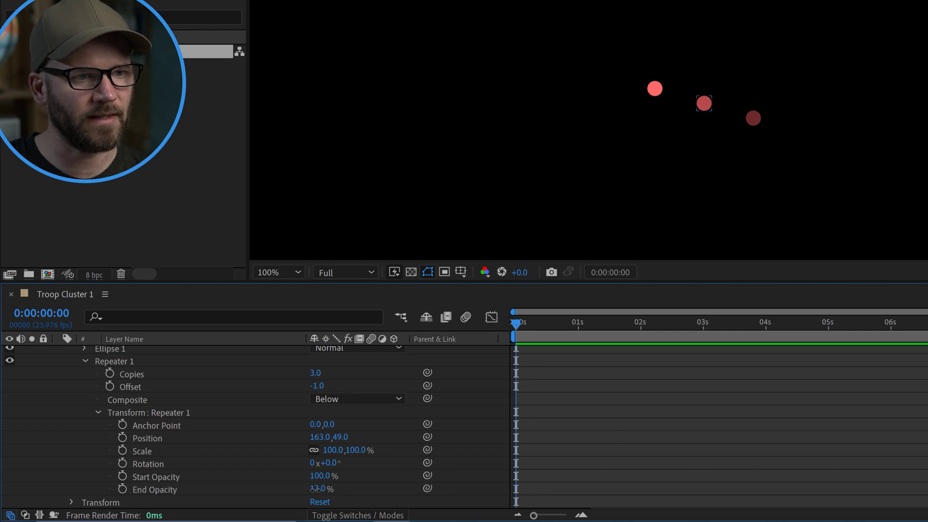
pyautogui.click(593, 441)
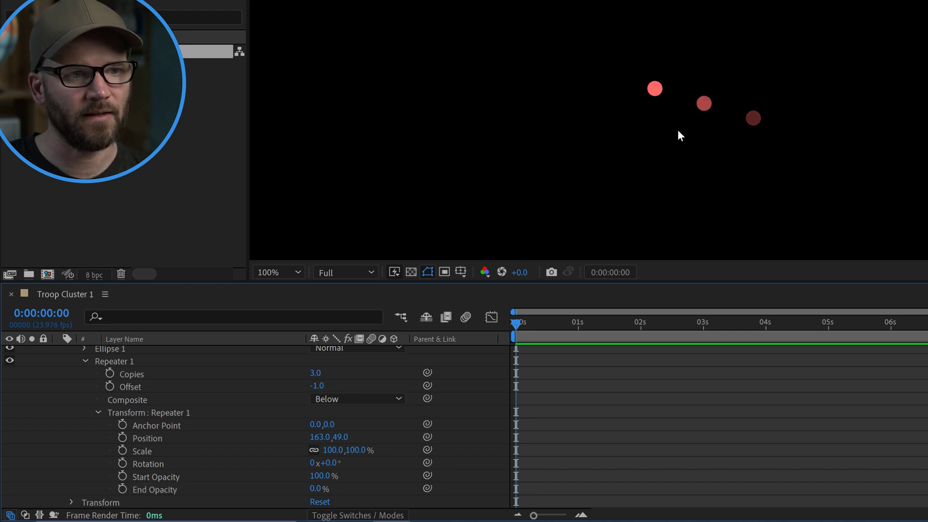
pyautogui.click(316, 492)
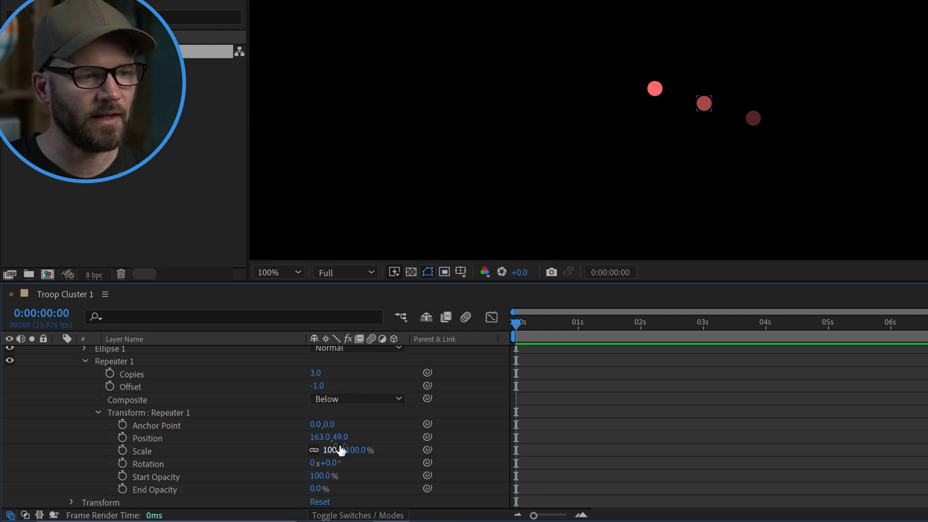
pyautogui.moveTo(334, 450); pyautogui.dragTo(355, 450)
pyautogui.click(85, 361)
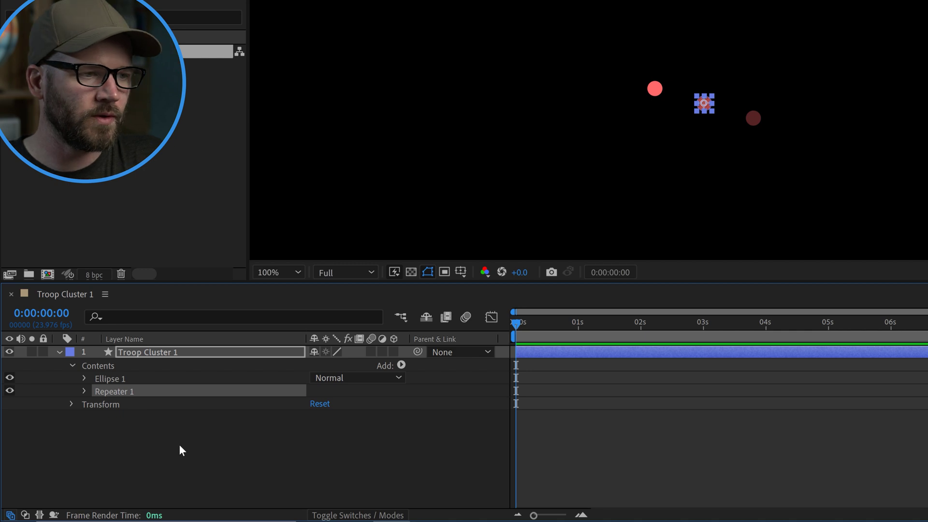
# - Duplicate the Repeater as Repeater 2 and rotate its copies by 61°
pyautogui.hotkey('ctrl', 'd')
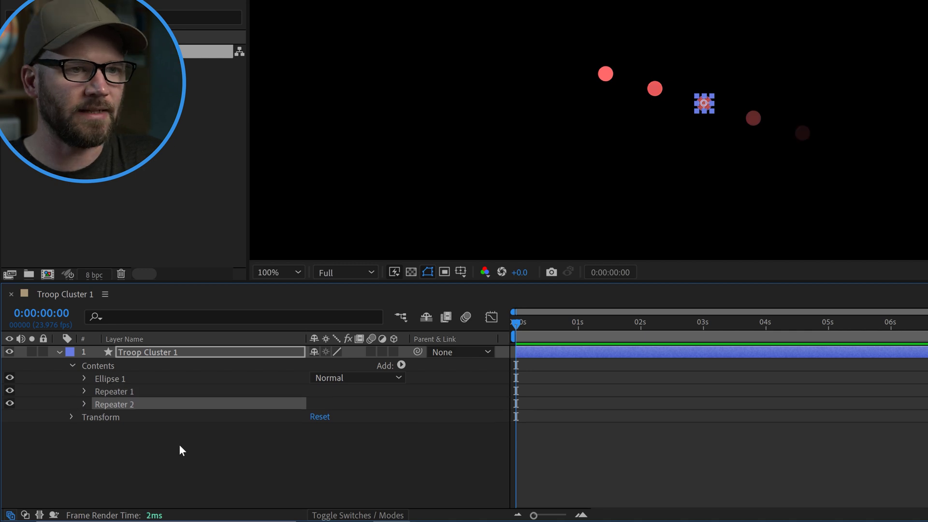
pyautogui.click(84, 404)
pyautogui.click(98, 453)
pyautogui.scroll(-2, 119, 452)
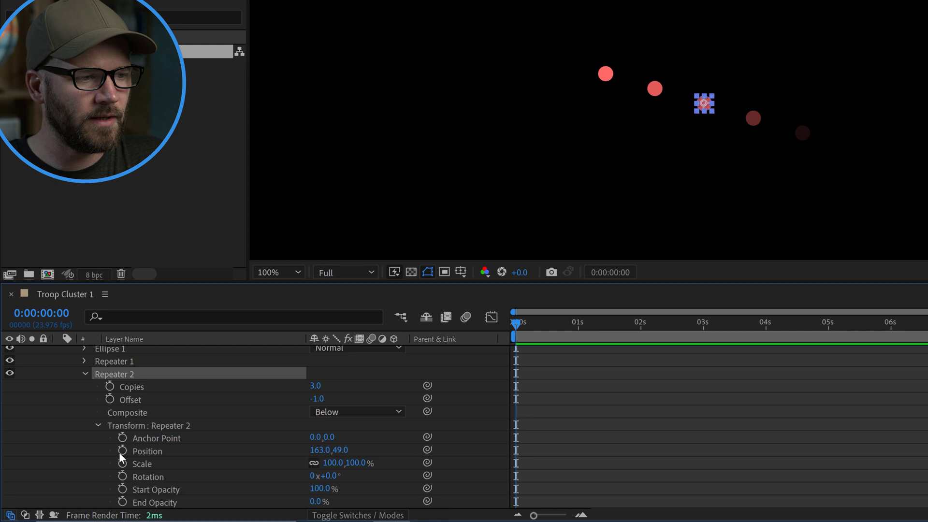
pyautogui.scroll(-1, 119, 451)
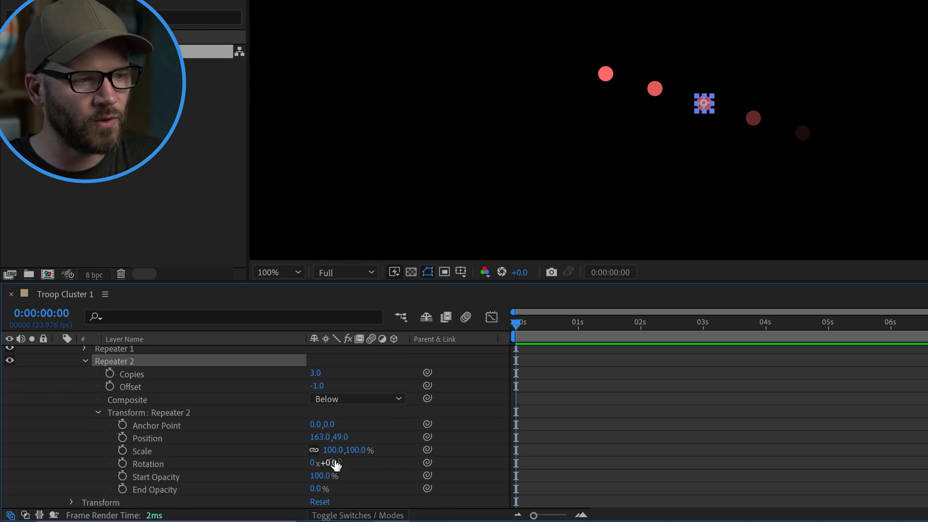
pyautogui.moveTo(331, 463); pyautogui.dragTo(373, 455)
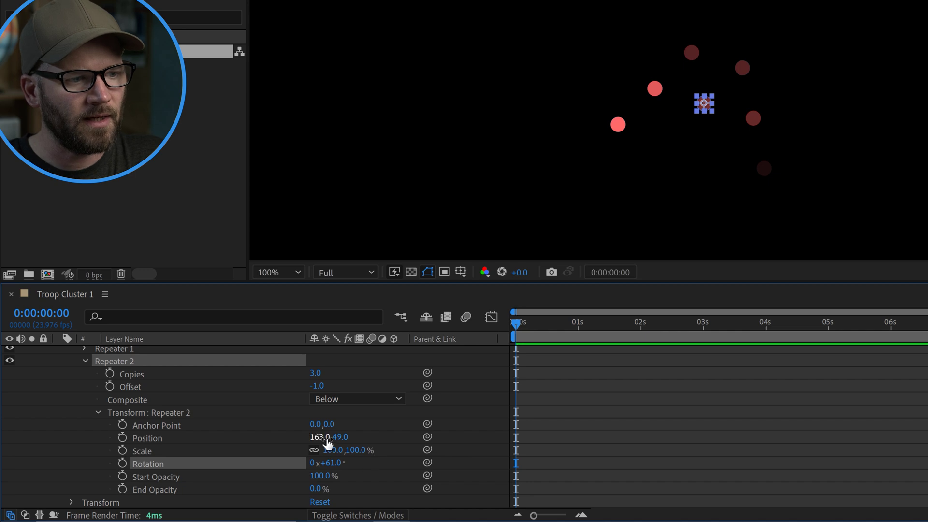
pyautogui.moveTo(326, 437); pyautogui.dragTo(228, 441)
# - Give Repeater 2 position 30,29, 90% scale and an 83% start opacity
pyautogui.moveTo(336, 437); pyautogui.dragTo(317, 436)
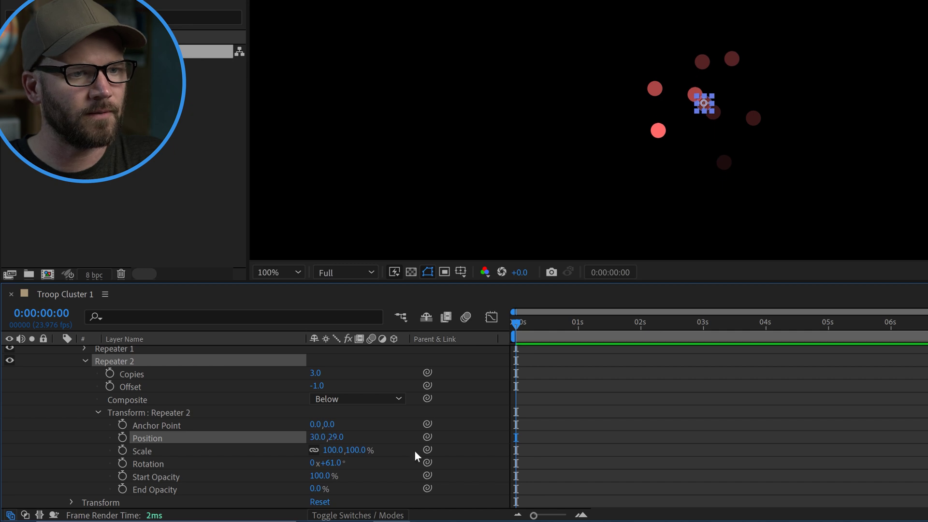
pyautogui.click(333, 450)
pyautogui.write('90')
pyautogui.press('Return')
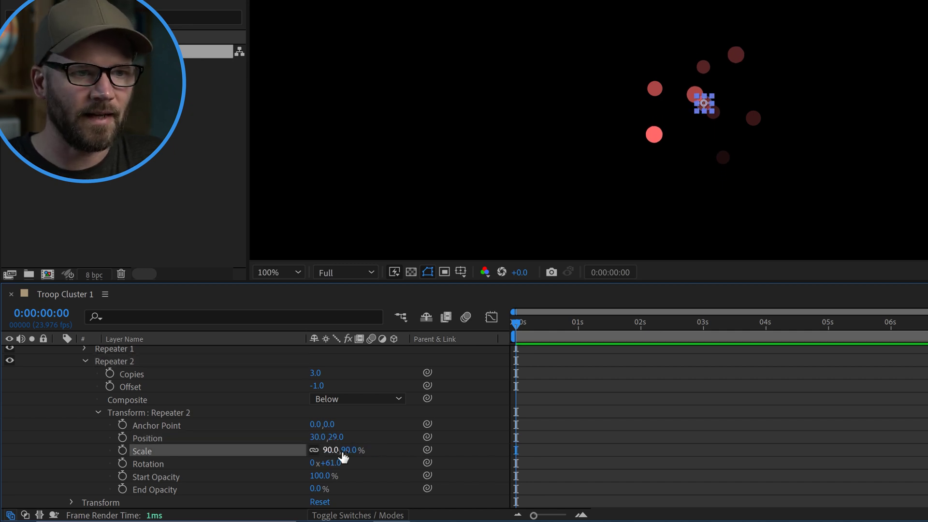
pyautogui.moveTo(322, 476)
pyautogui.mouseDown()
pyautogui.moveTo(312, 481)
pyautogui.moveTo(327, 489)
pyautogui.mouseUp()
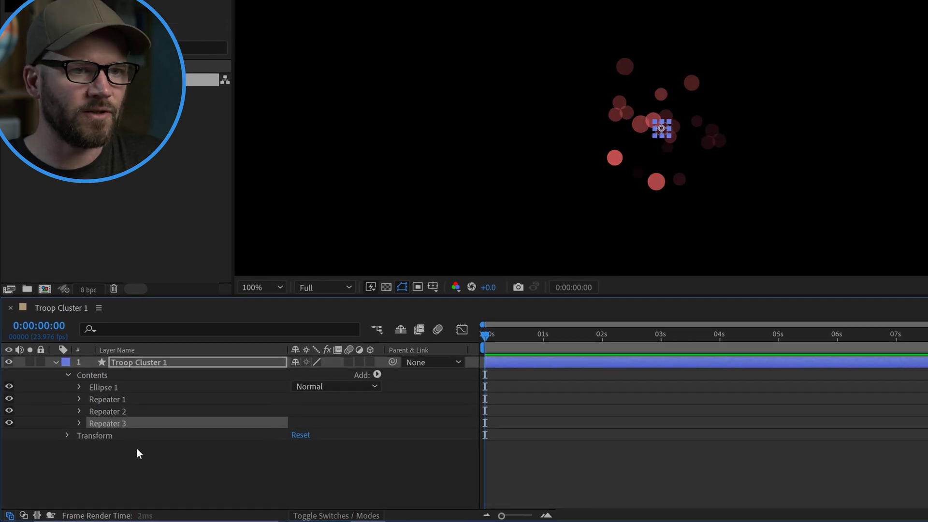
# - Set Repeater 3's position to 96,-38 and rotation to 23°
pyautogui.click(137, 451)
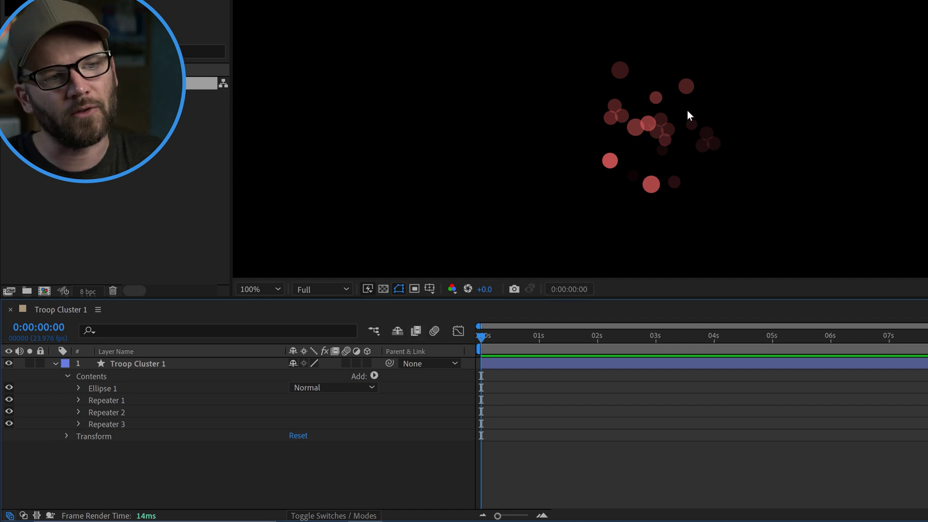
pyautogui.click(79, 424)
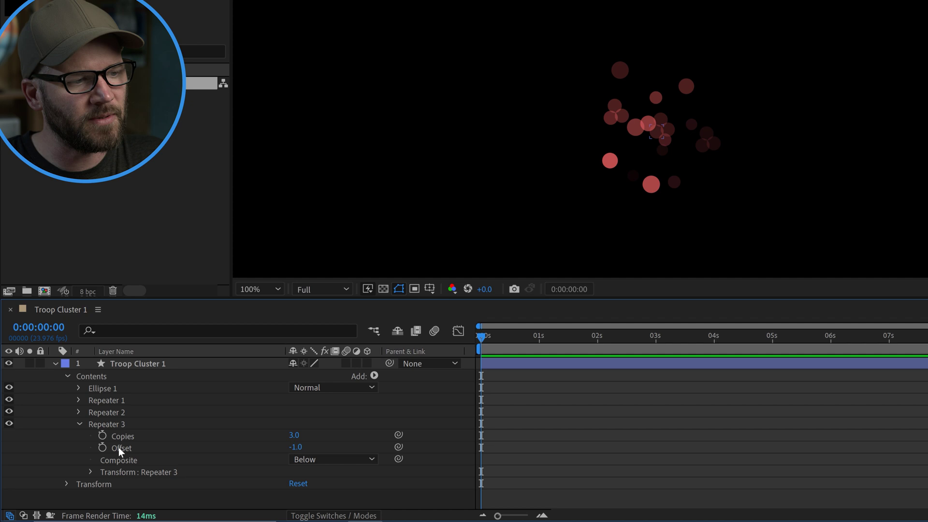
pyautogui.click(90, 472)
pyautogui.moveTo(312, 443)
pyautogui.mouseDown()
pyautogui.moveTo(339, 442)
pyautogui.moveTo(311, 467)
pyautogui.moveTo(309, 460)
pyautogui.mouseUp()
pyautogui.moveTo(313, 443)
pyautogui.mouseDown()
pyautogui.moveTo(340, 432)
pyautogui.moveTo(314, 441)
pyautogui.moveTo(312, 455)
pyautogui.mouseUp()
# - Set Repeater 3's scale to 110%, collapse it, and select it for copying
pyautogui.click(312, 455)
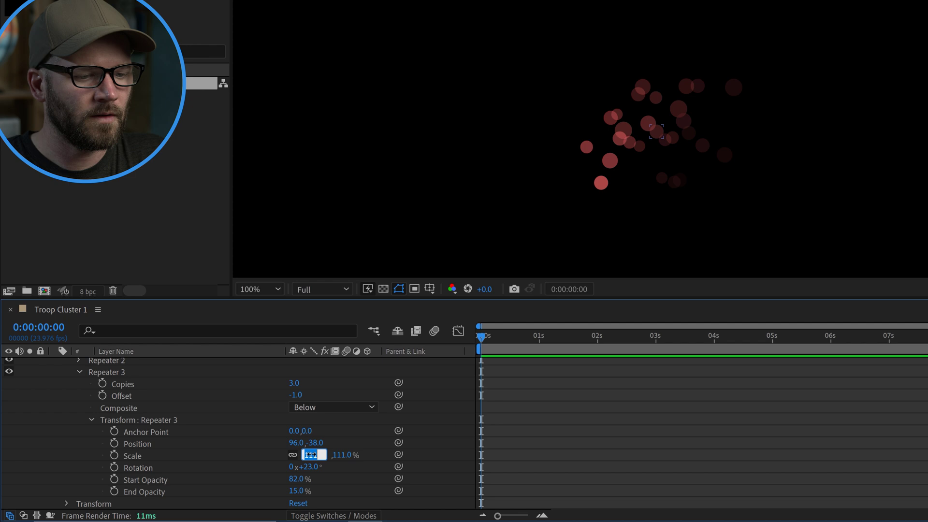
pyautogui.write('110')
pyautogui.press('Return')
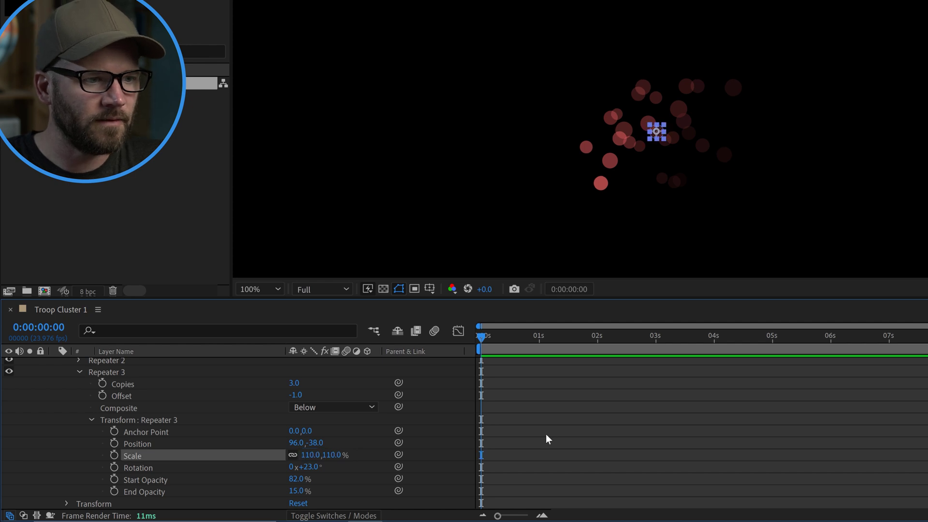
pyautogui.click(547, 435)
pyautogui.click(80, 371)
pyautogui.click(111, 424)
# - Duplicate Repeater 3 as Repeater 4 and set its scale to 100%
pyautogui.hotkey('ctrl', 'd')
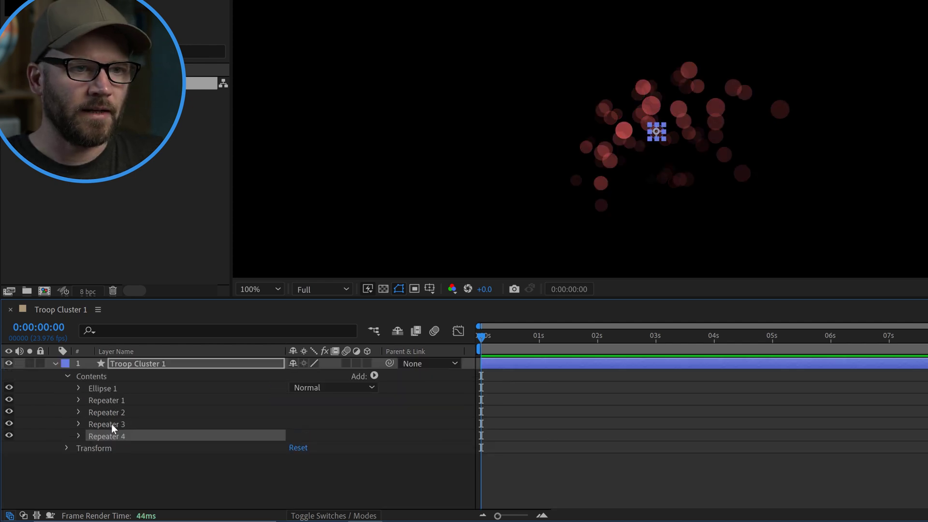
pyautogui.click(78, 436)
pyautogui.scroll(-2, 145, 425)
pyautogui.click(311, 467)
pyautogui.write('100')
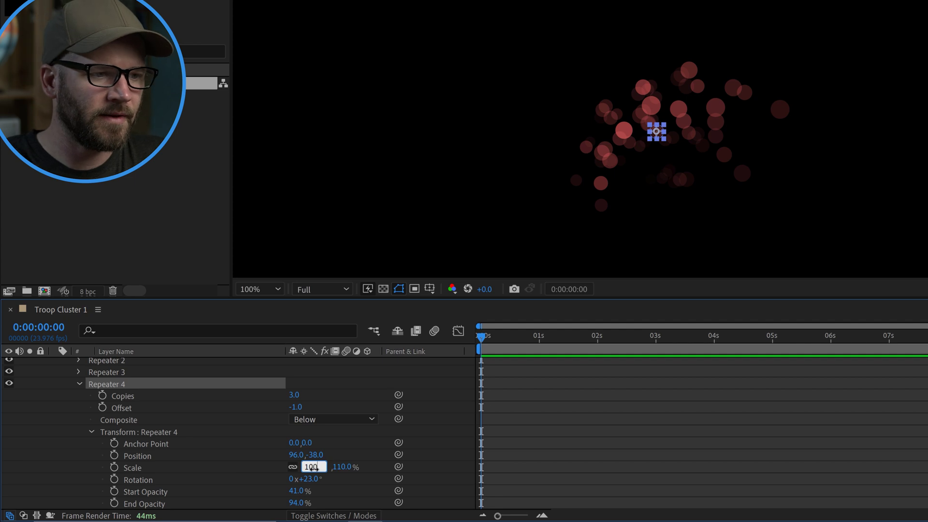
pyautogui.press('Return')
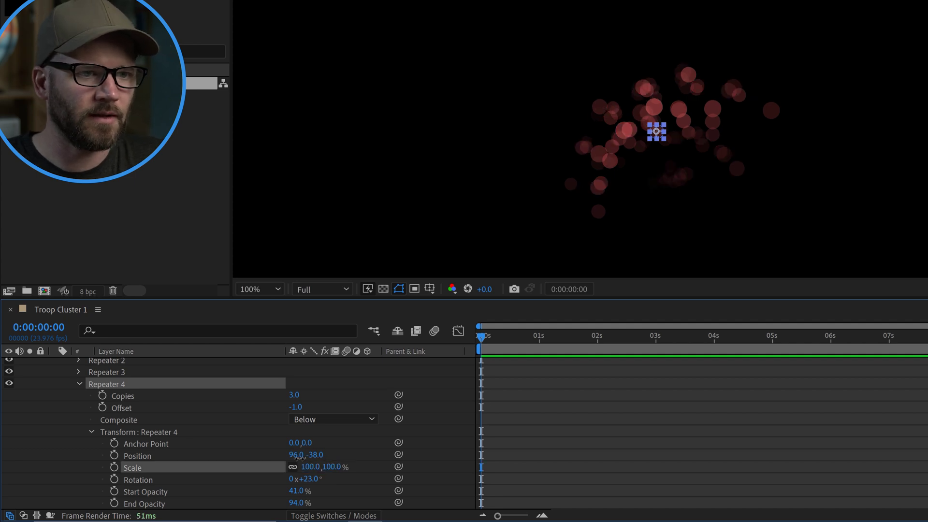
# - Move Repeater 4's copies to position -38,-68 and rotate them 156°
pyautogui.moveTo(296, 455); pyautogui.dragTo(216, 453)
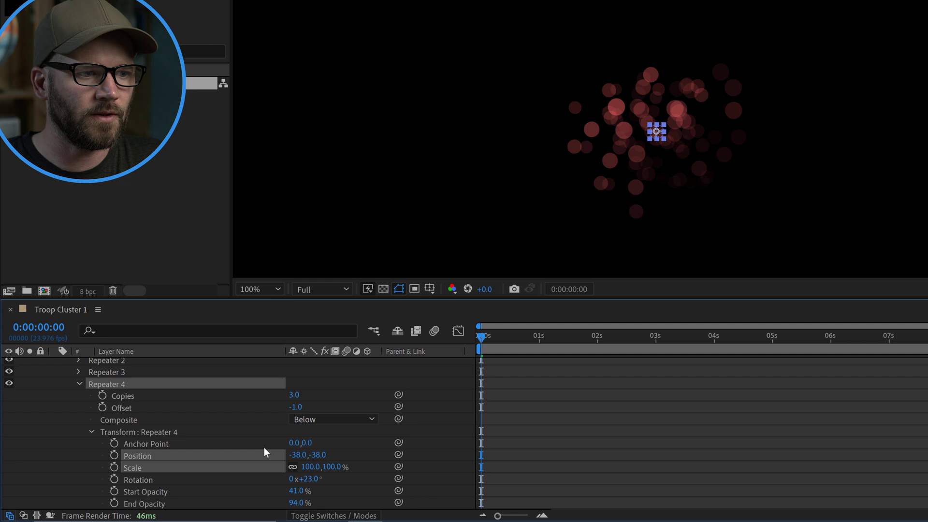
pyautogui.click(656, 150)
pyautogui.press(',')
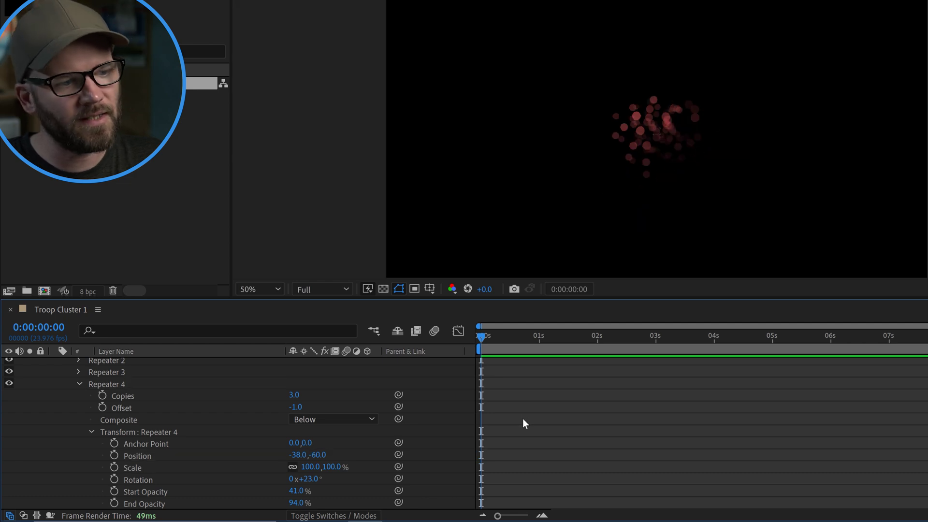
pyautogui.scroll(2, 523, 423)
pyautogui.press('.')
pyautogui.scroll(-3, 319, 435)
pyautogui.moveTo(319, 443); pyautogui.dragTo(296, 467)
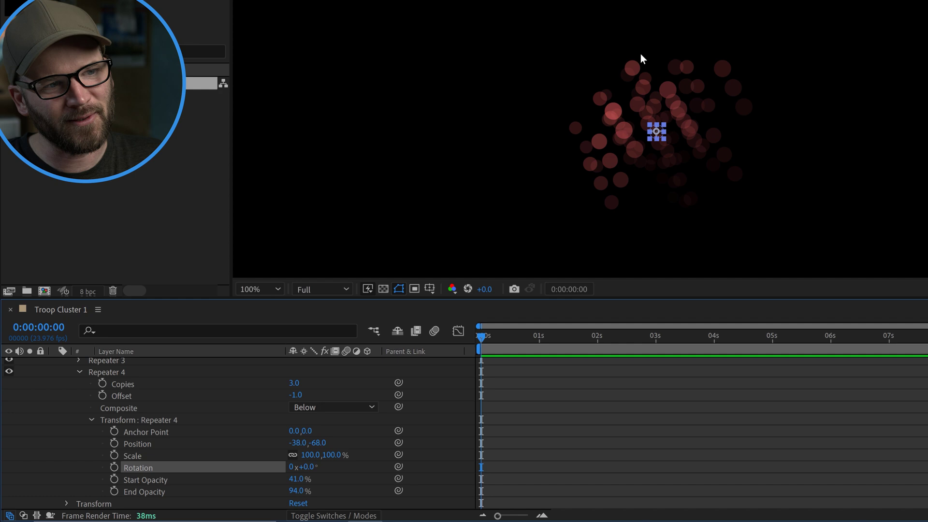
pyautogui.moveTo(312, 467); pyautogui.dragTo(402, 447)
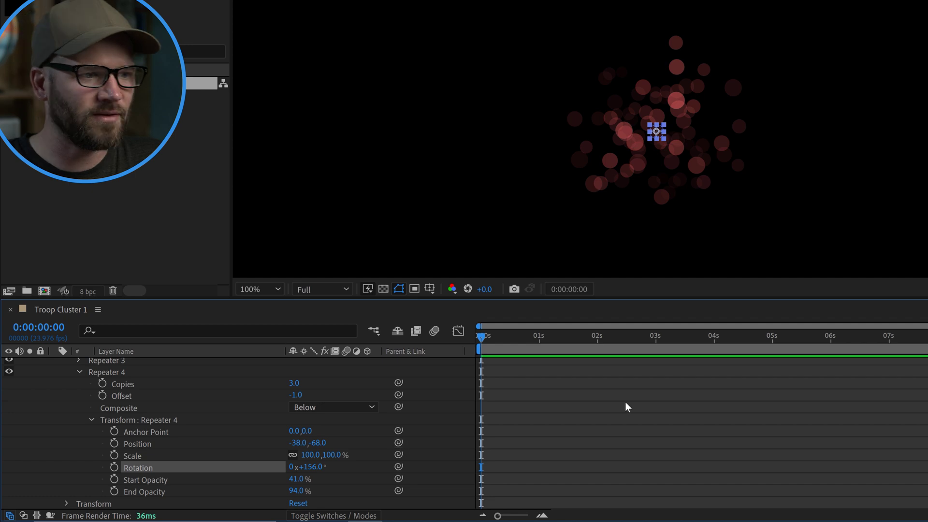
pyautogui.click(80, 372)
pyautogui.click(124, 492)
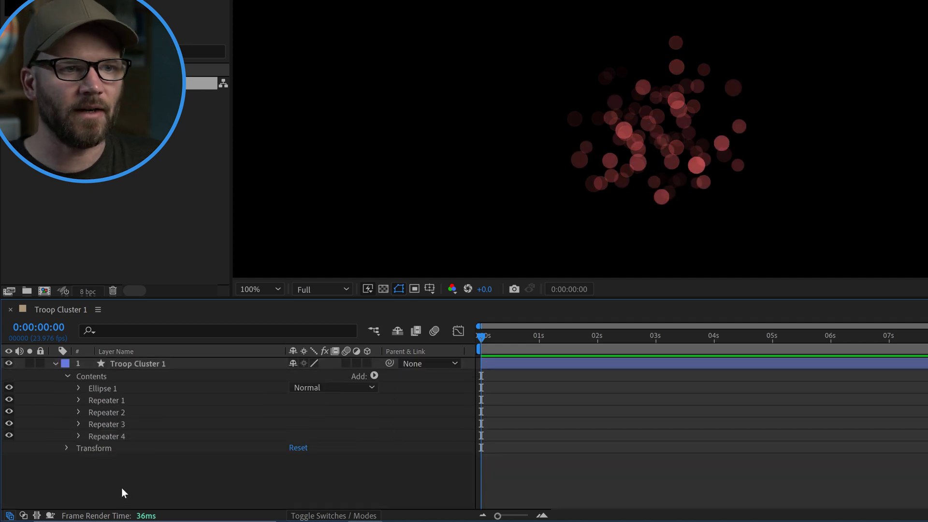
# - Keyframe the layer's Position from 1800,1080 at 0s to 2156,1080 at 9:23, then preview
pyautogui.scroll(-2, 585, 259)
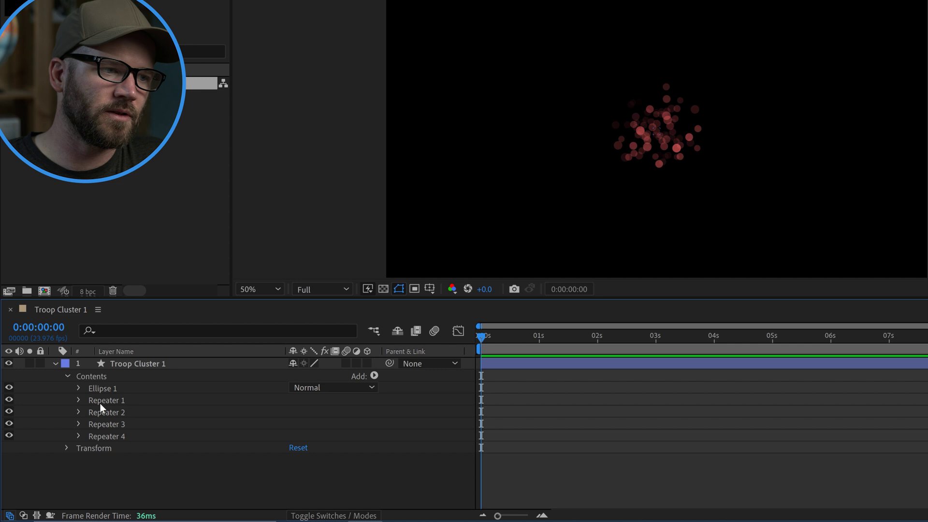
pyautogui.click(141, 366)
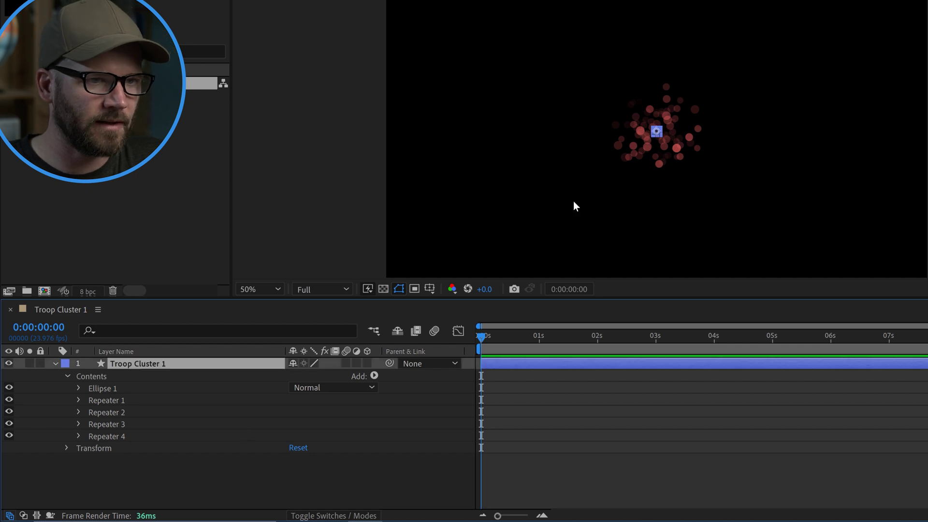
pyautogui.press('p')
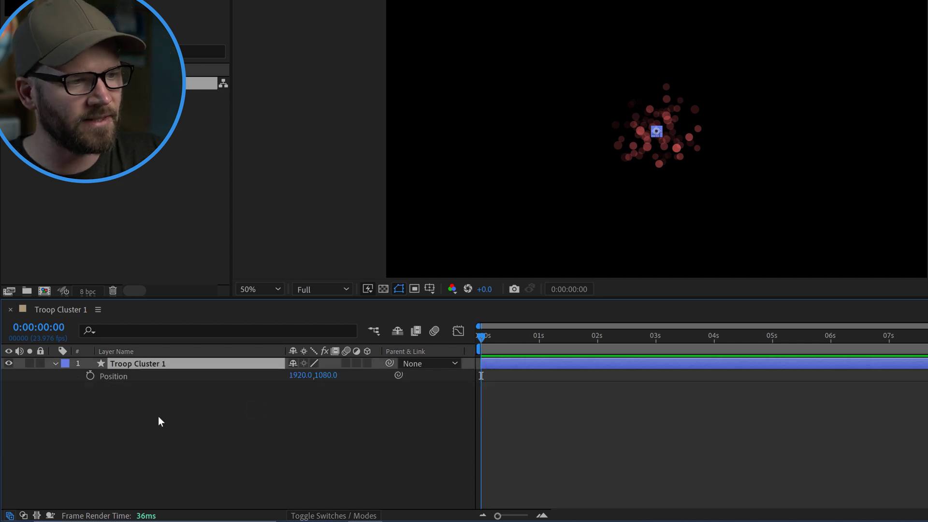
pyautogui.click(90, 376)
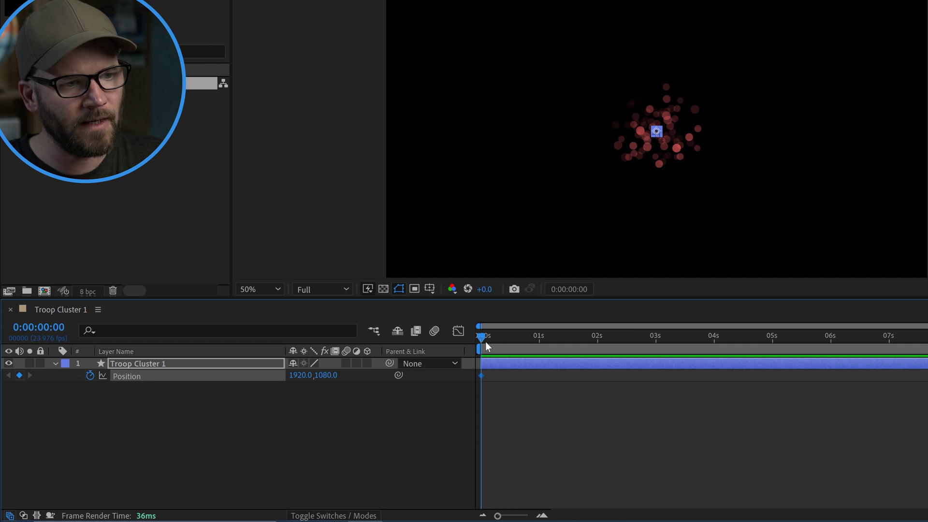
pyautogui.moveTo(655, 132); pyautogui.dragTo(642, 131)
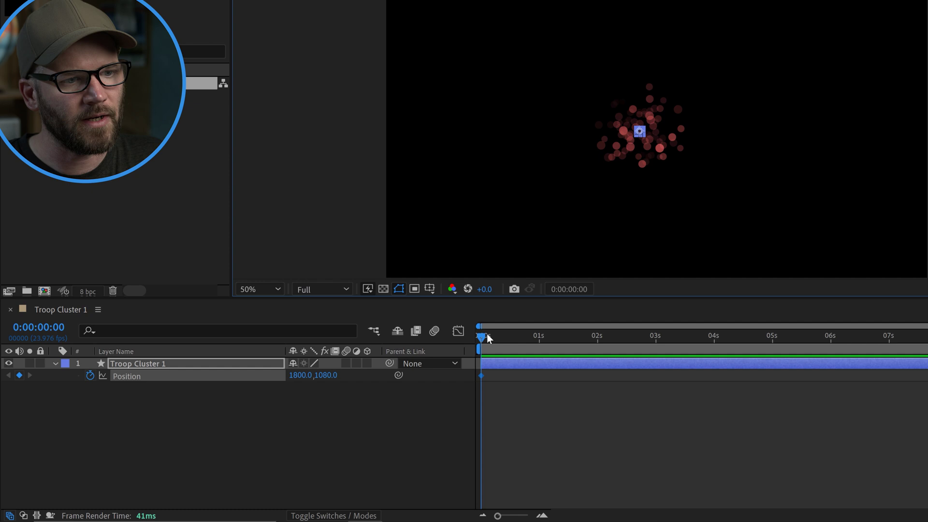
pyautogui.moveTo(487, 335); pyautogui.dragTo(925, 331)
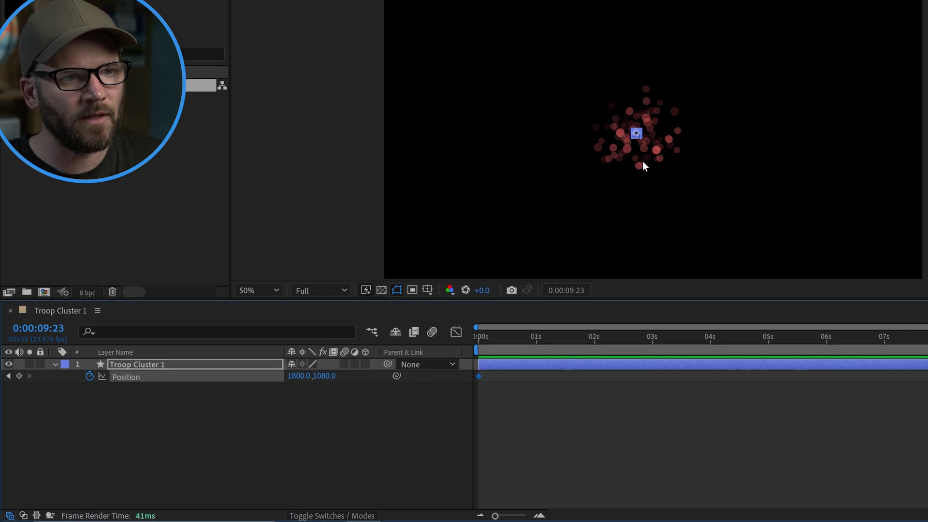
pyautogui.moveTo(642, 161); pyautogui.dragTo(692, 161)
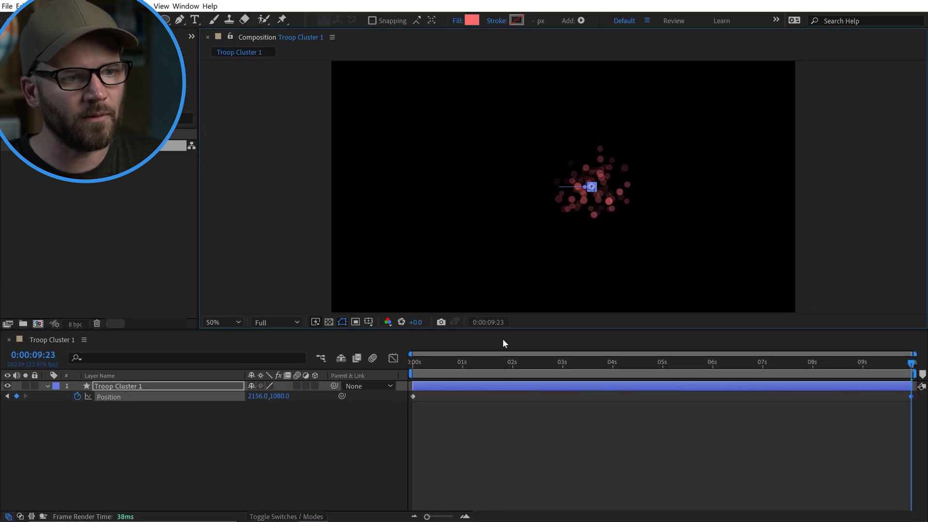
pyautogui.click(388, 436)
pyautogui.scroll(2, 566, 191)
pyautogui.press('space')
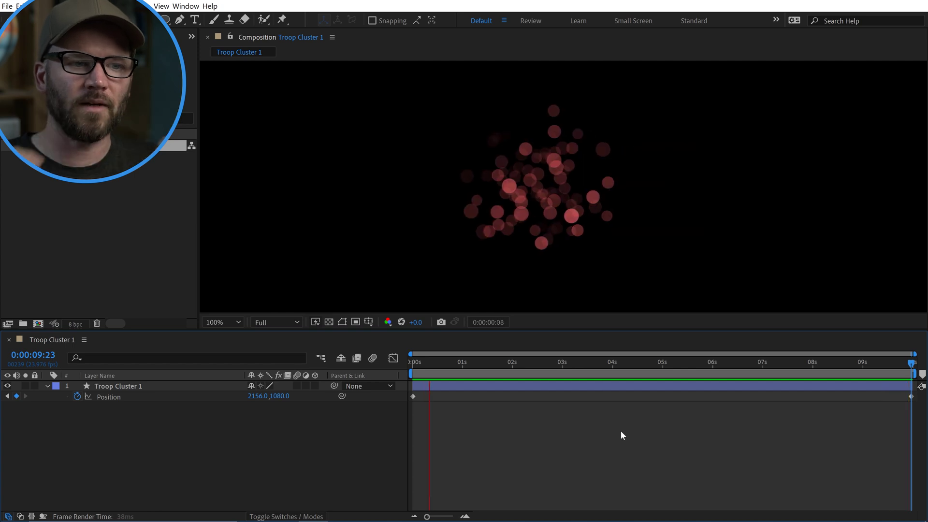
# - Stop playback and raise Repeater 1's Position from 163,49 to 174,24
pyautogui.doubleClick(47, 386)
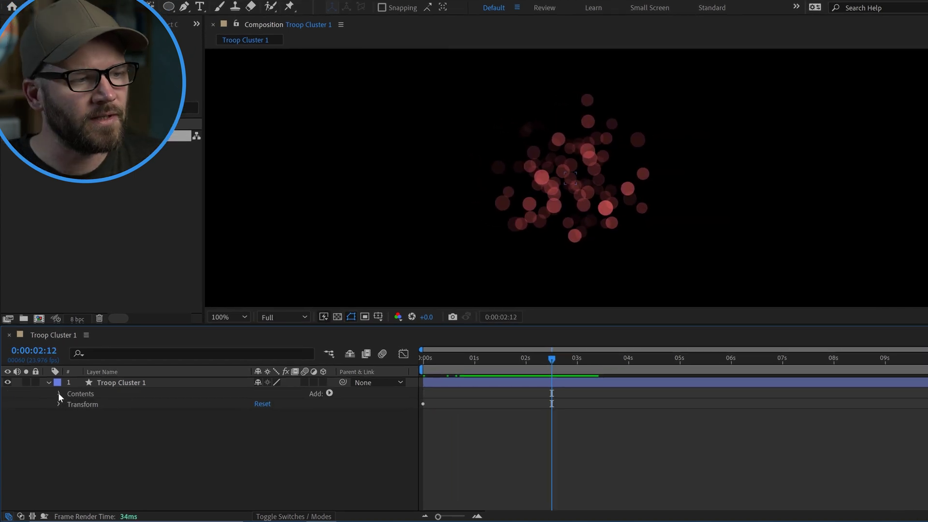
pyautogui.click(58, 394)
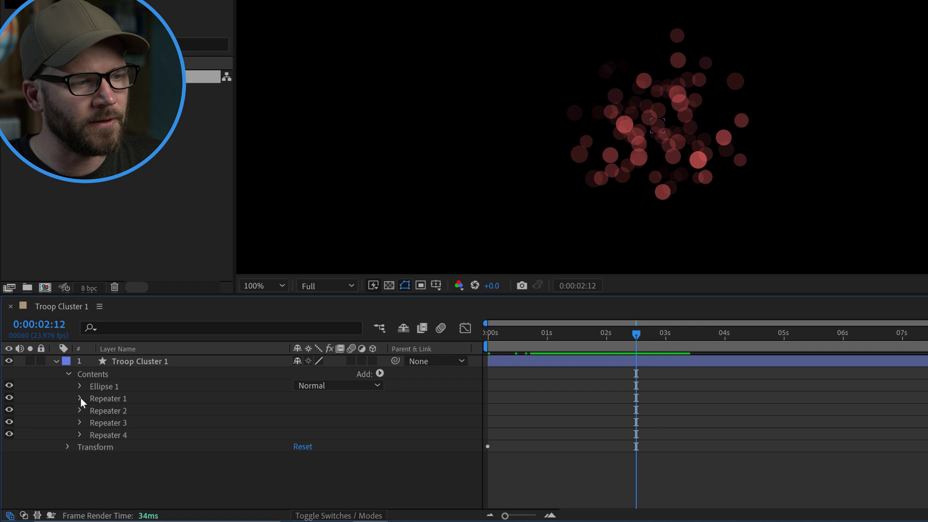
pyautogui.click(81, 398)
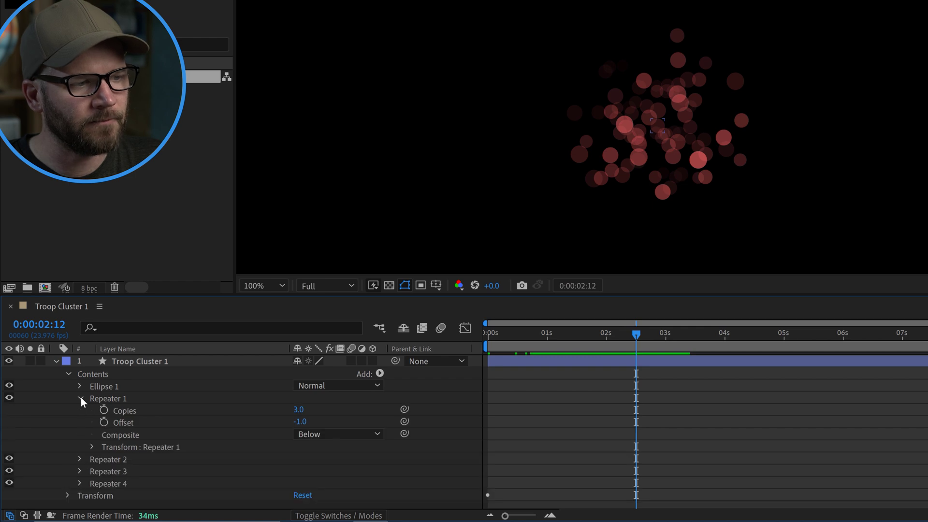
pyautogui.click(92, 445)
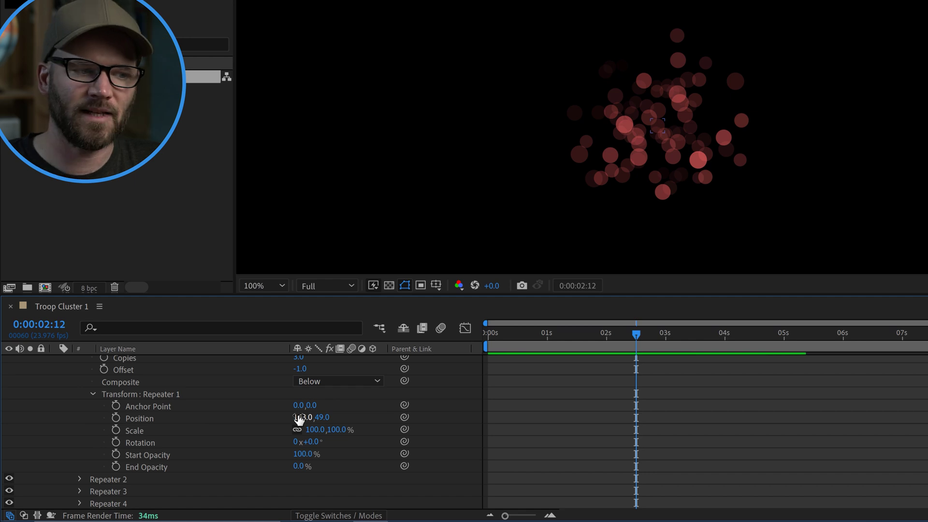
pyautogui.moveTo(299, 419)
pyautogui.mouseDown()
pyautogui.moveTo(332, 417)
pyautogui.moveTo(306, 419)
pyautogui.mouseUp()
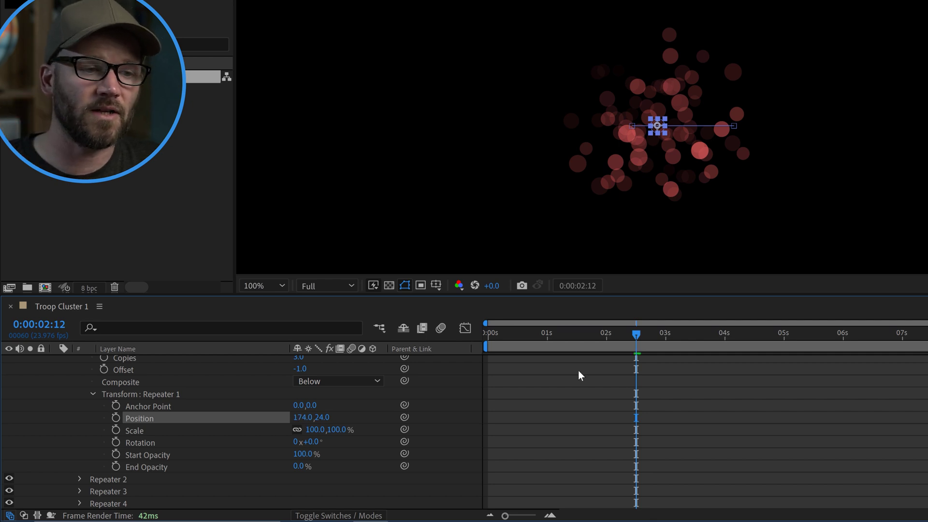
# - Filter the timeline for 'position' and add starting Position keyframes on all four repeaters at 0s
pyautogui.scroll(2, 189, 411)
pyautogui.click(161, 327)
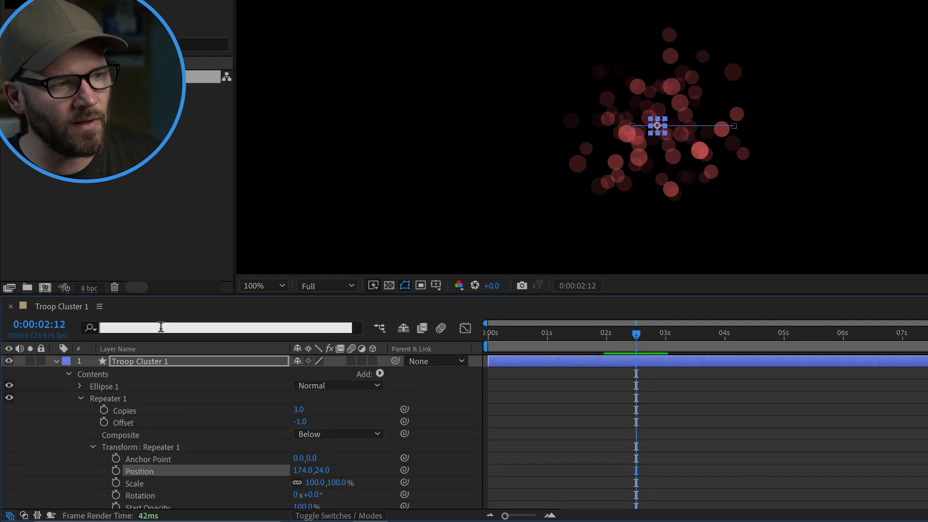
pyautogui.write('positio')
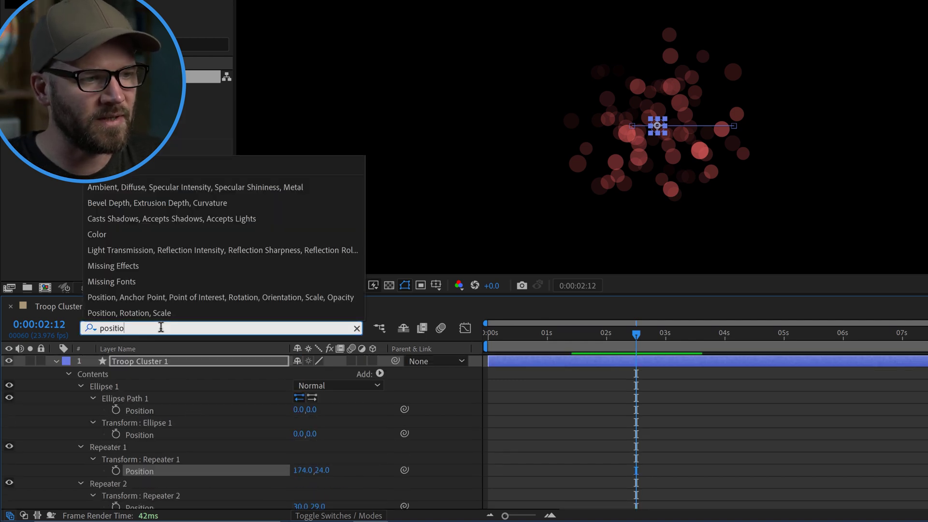
pyautogui.write('n')
pyautogui.click(457, 441)
pyautogui.scroll(-3, 184, 424)
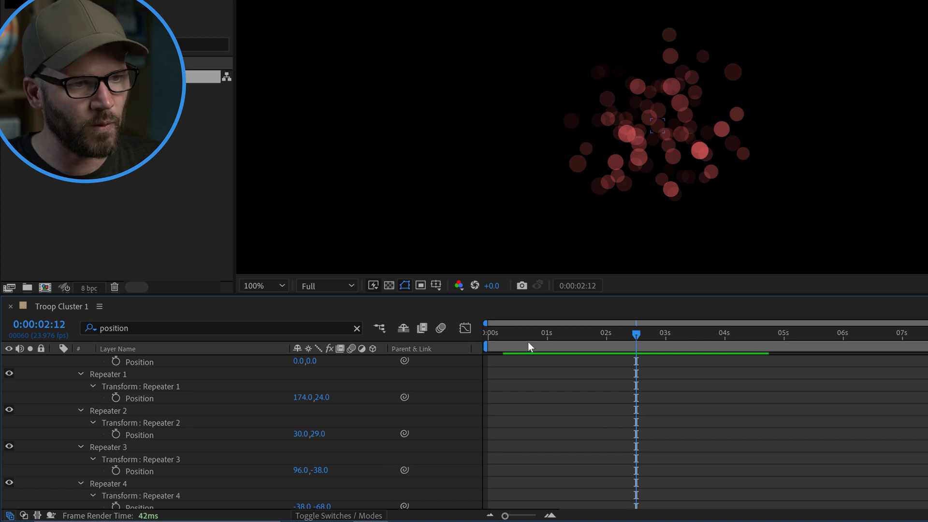
pyautogui.moveTo(523, 332); pyautogui.dragTo(471, 338)
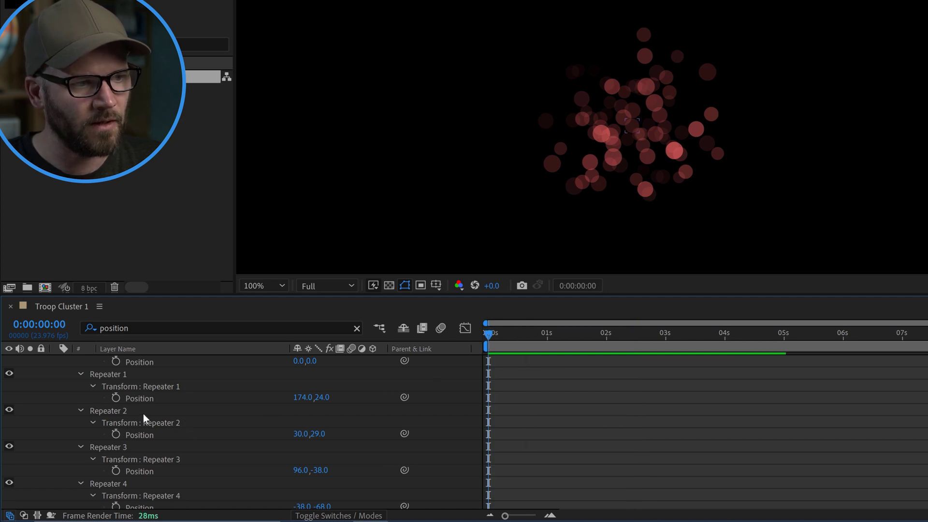
pyautogui.click(117, 397)
pyautogui.click(116, 433)
pyautogui.scroll(-2, 136, 445)
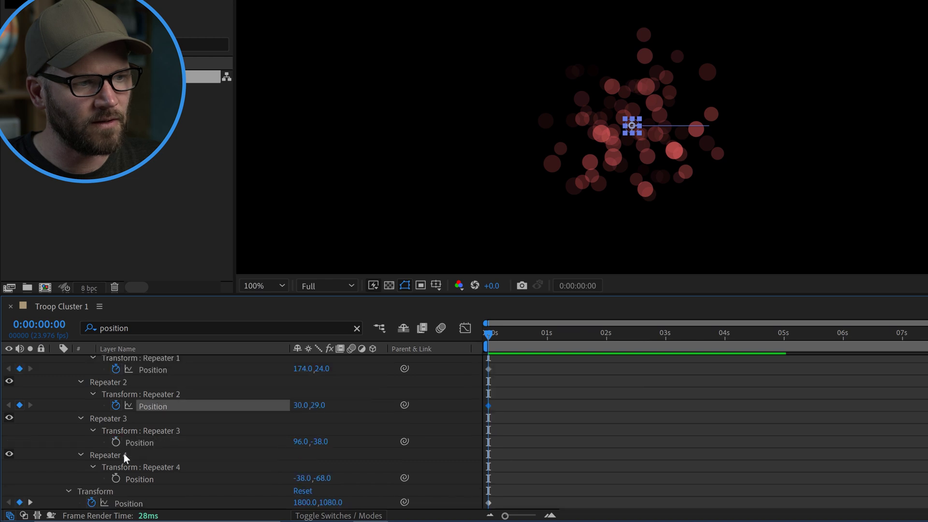
pyautogui.click(116, 441)
pyautogui.click(117, 478)
# - At the last frame, set Repeaters 1–3 end positions to 209,27, 42,42 and 121,-24
pyautogui.moveTo(527, 339); pyautogui.dragTo(911, 362)
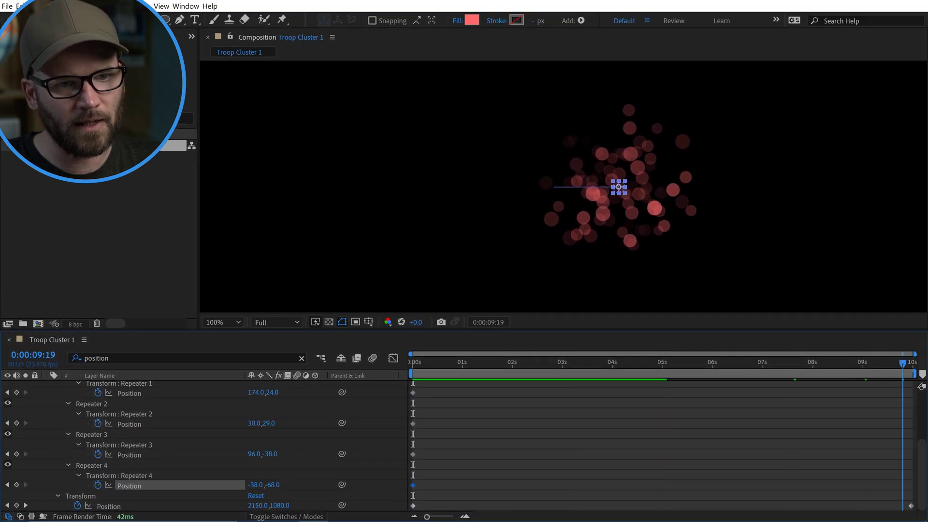
pyautogui.click(431, 410)
pyautogui.scroll(2, 304, 420)
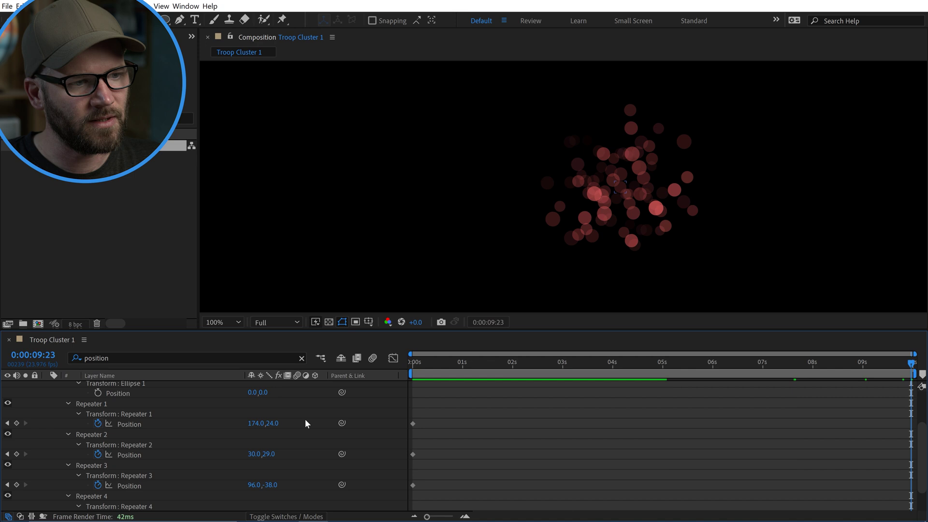
pyautogui.moveTo(251, 426); pyautogui.dragTo(281, 422)
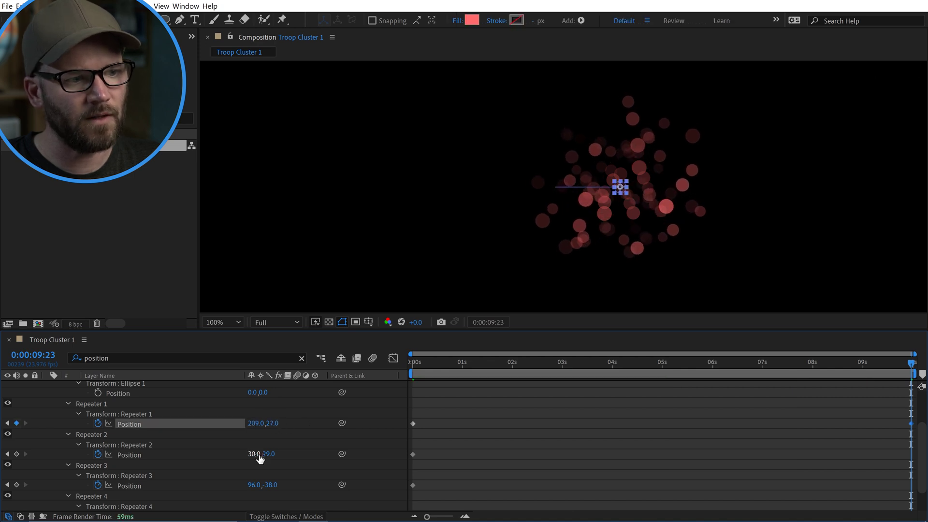
pyautogui.moveTo(256, 455); pyautogui.dragTo(281, 446)
pyautogui.moveTo(256, 488)
pyautogui.mouseDown()
pyautogui.moveTo(285, 483)
pyautogui.moveTo(271, 486)
pyautogui.mouseUp()
pyautogui.scroll(-2, 344, 461)
# - Preview, then set Repeater 4's end position to -21,-21 and replay the animation
pyautogui.click(549, 424)
pyautogui.press('space')
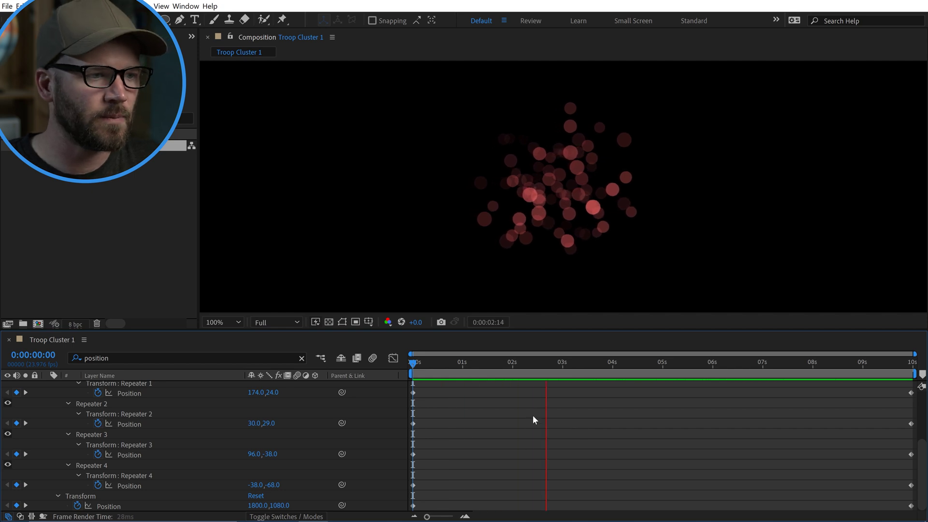
pyautogui.press('space')
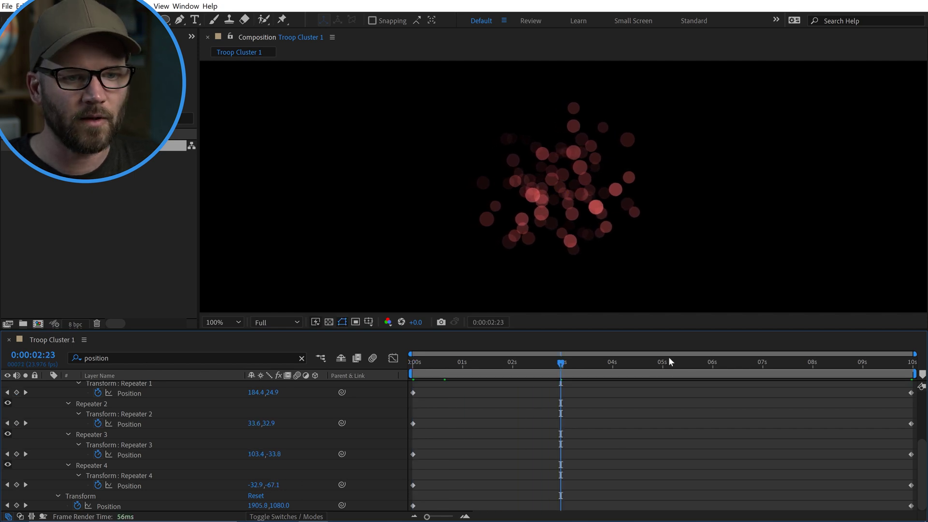
pyautogui.moveTo(669, 361); pyautogui.dragTo(913, 360)
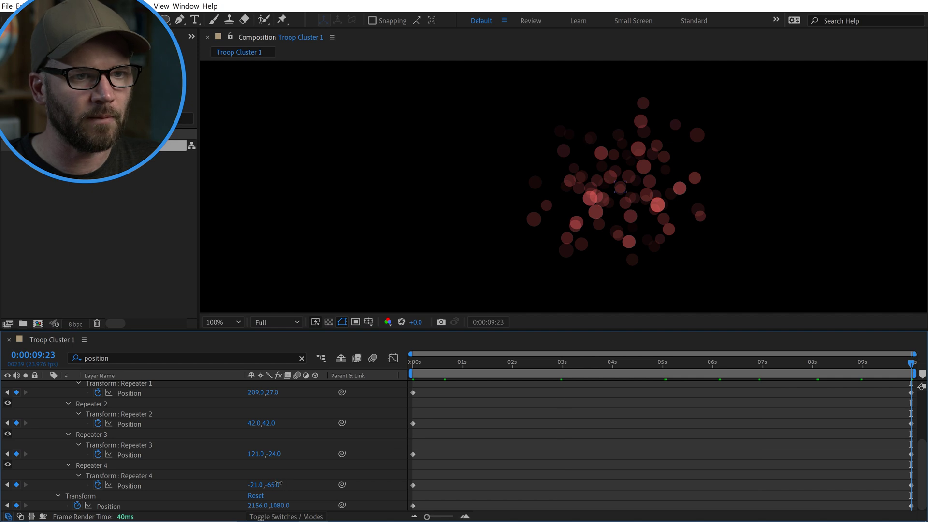
pyautogui.moveTo(279, 484); pyautogui.dragTo(372, 378)
pyautogui.press('space')
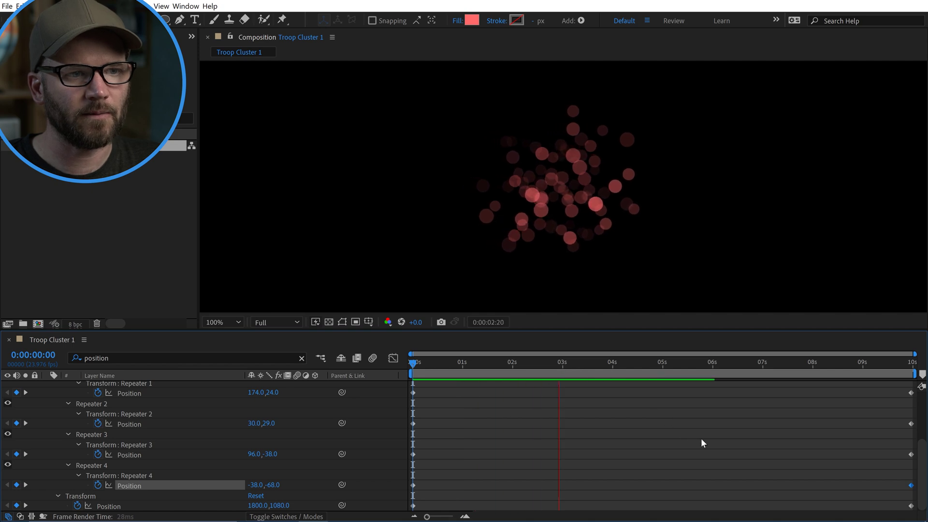
# - Filter the layer properties for 'rota', then try and undo rotation changes on Repeaters 1 and 2
pyautogui.press('space')
pyautogui.doubleClick(155, 359)
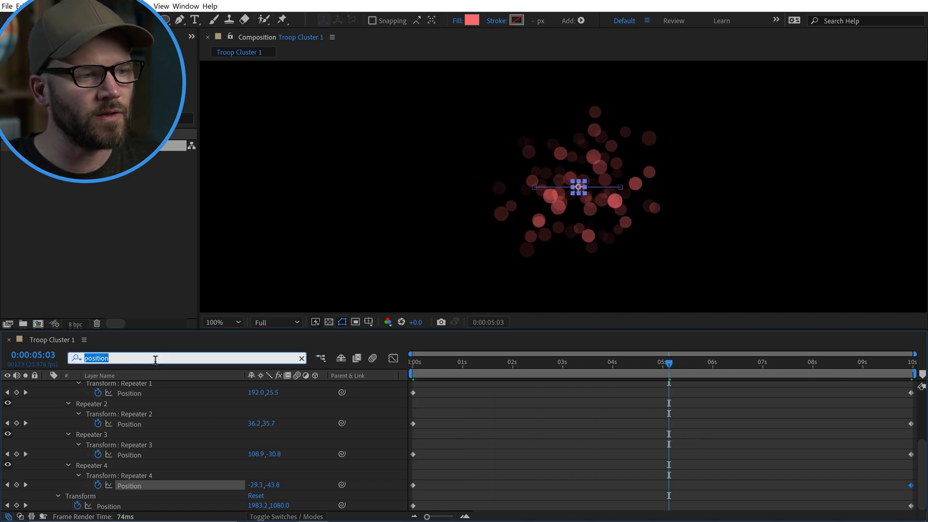
pyautogui.write('rota')
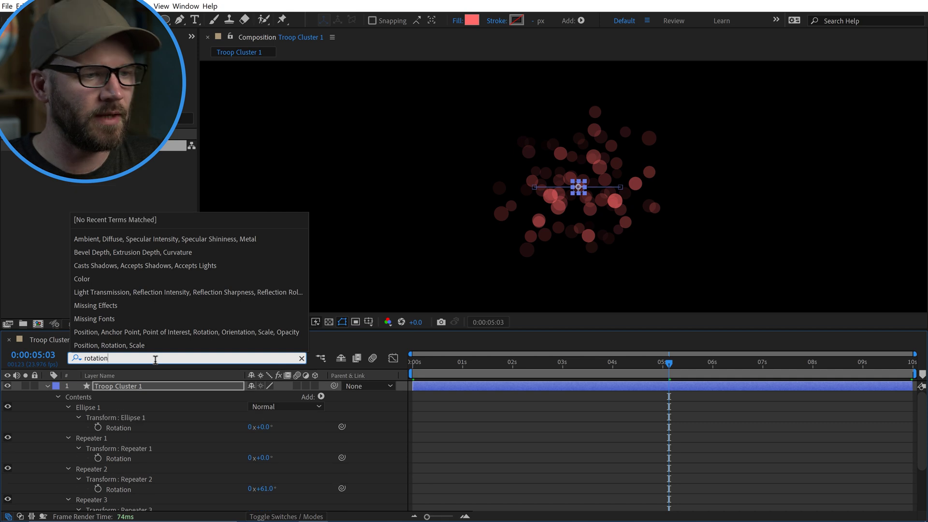
pyautogui.click(117, 460)
pyautogui.press('Home')
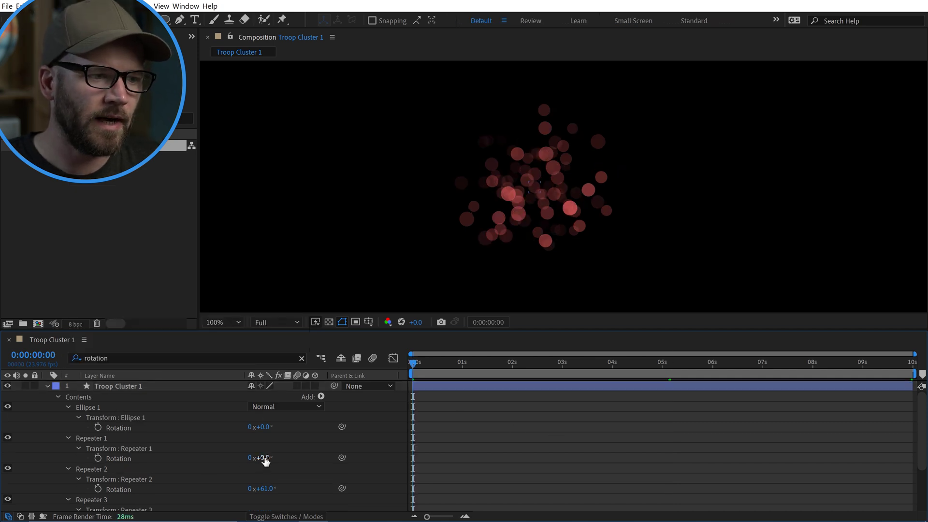
pyautogui.moveTo(266, 461); pyautogui.dragTo(287, 459)
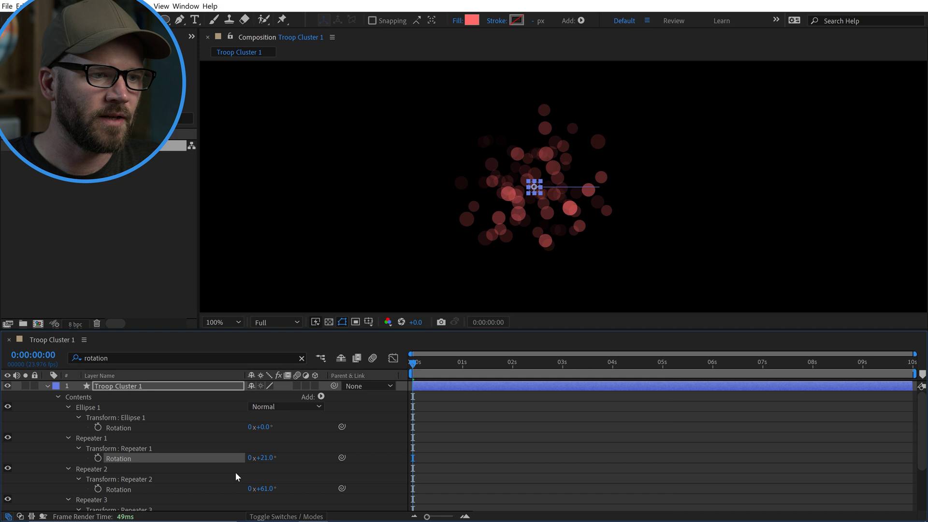
pyautogui.hotkey('ctrl', 'z')
pyautogui.scroll(-1, 352, 456)
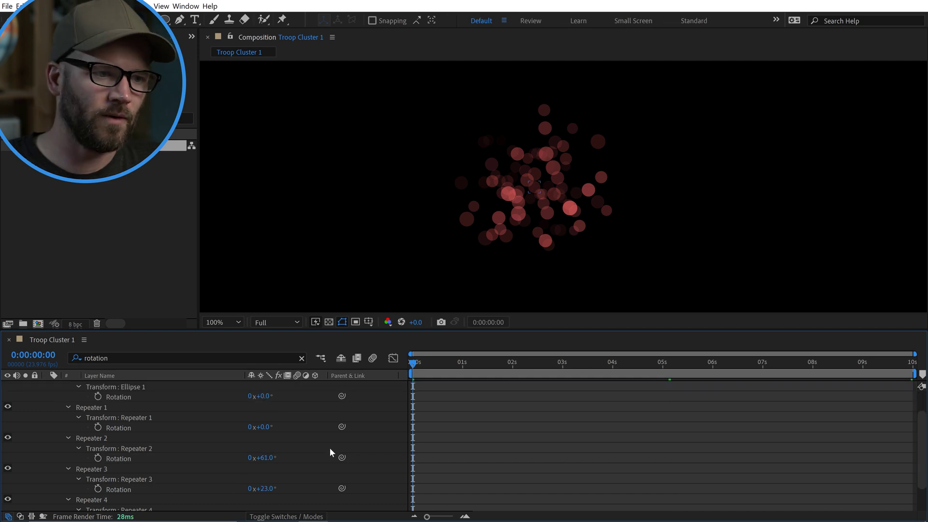
pyautogui.moveTo(270, 465); pyautogui.dragTo(269, 468)
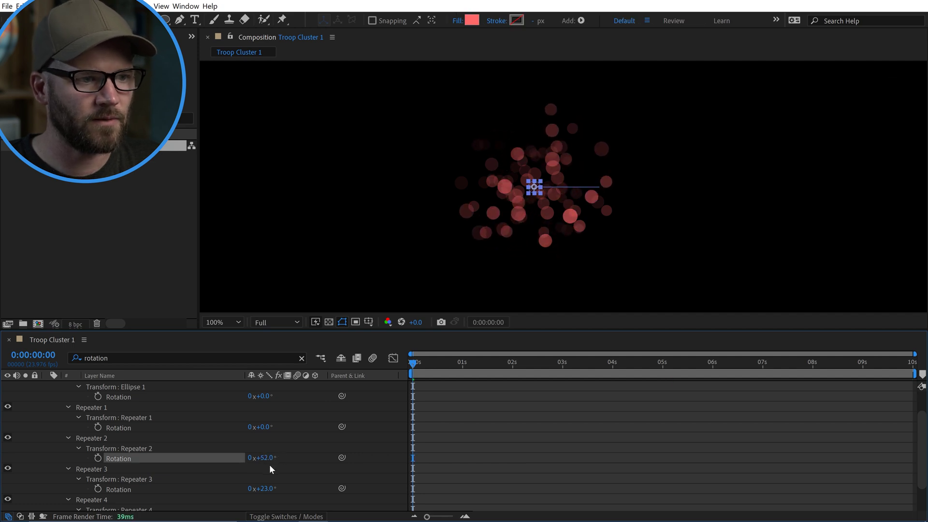
pyautogui.hotkey('ctrl', 'z')
# - Keyframe Repeater 2's rotation from the first frame to 72° at the clip's end, then clear the filter
pyautogui.click(97, 459)
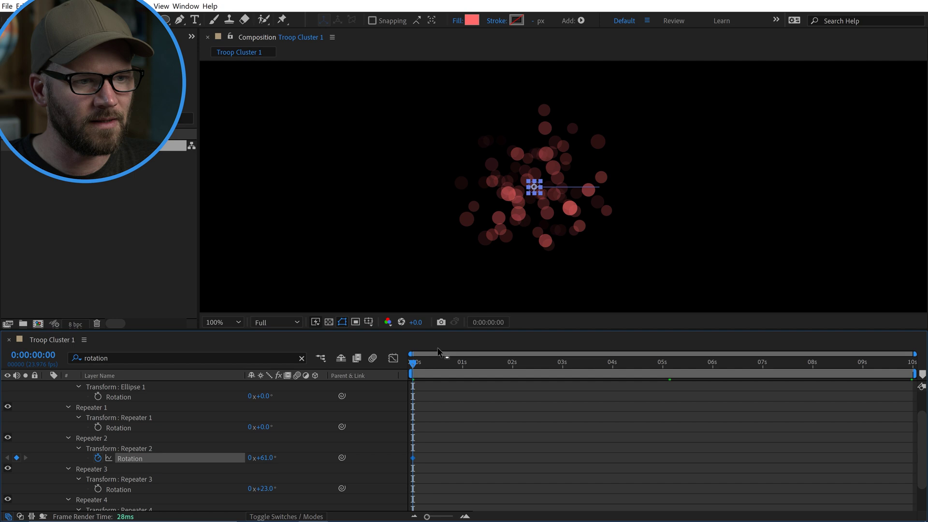
pyautogui.click(431, 362)
pyautogui.moveTo(515, 362); pyautogui.dragTo(912, 362)
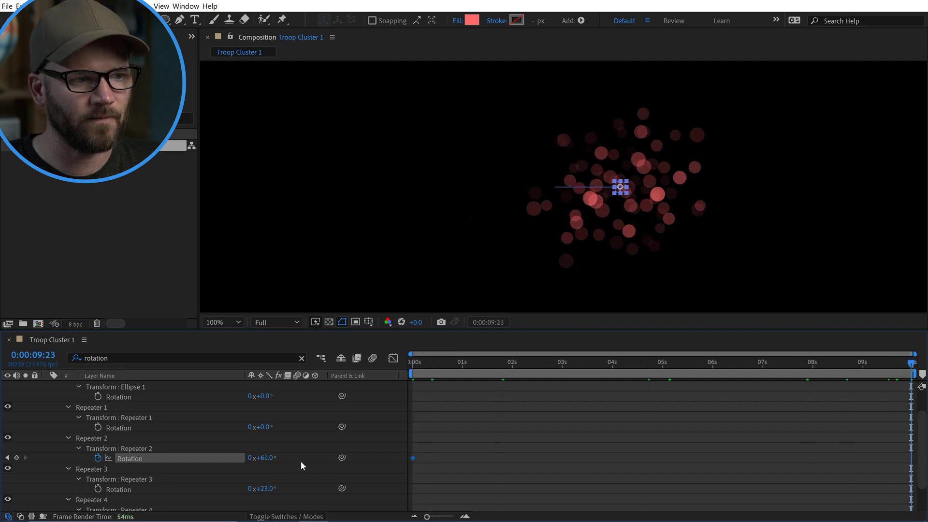
pyautogui.moveTo(270, 459); pyautogui.dragTo(274, 460)
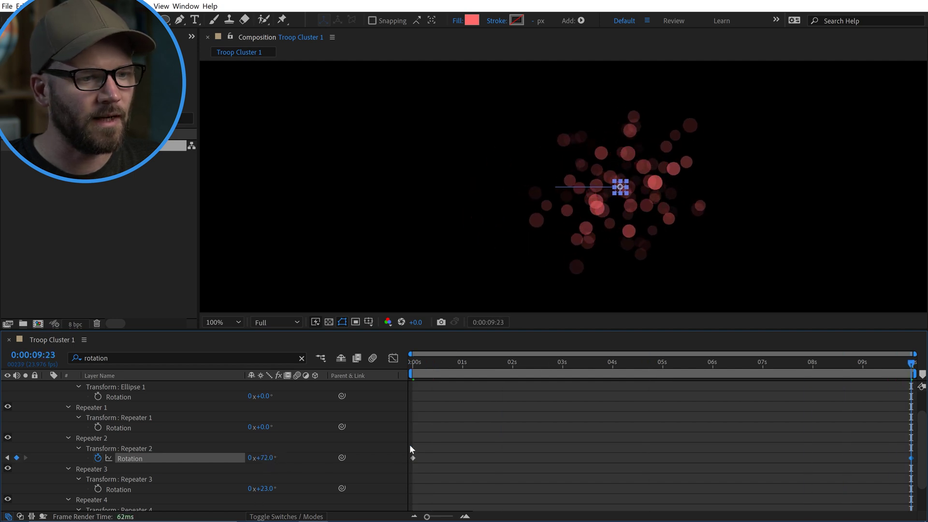
pyautogui.press('Home')
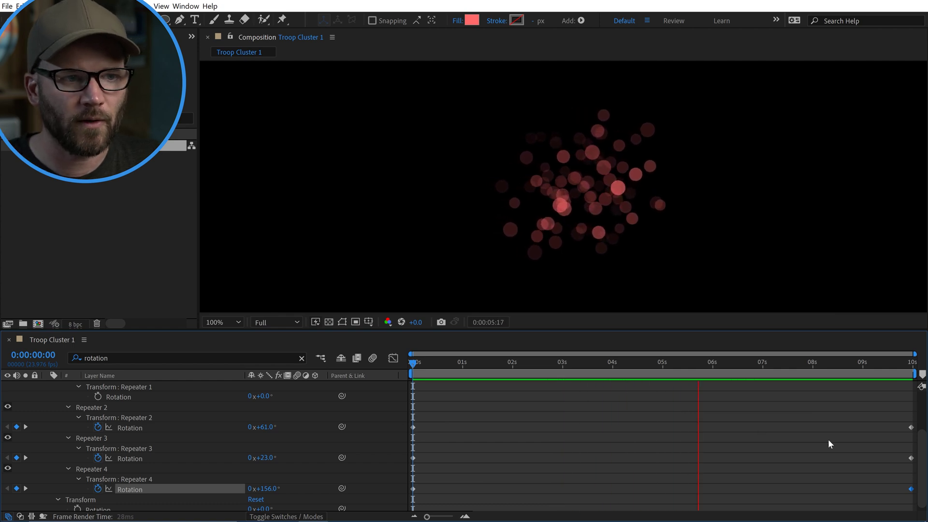
pyautogui.press('space')
pyautogui.scroll(1, 145, 416)
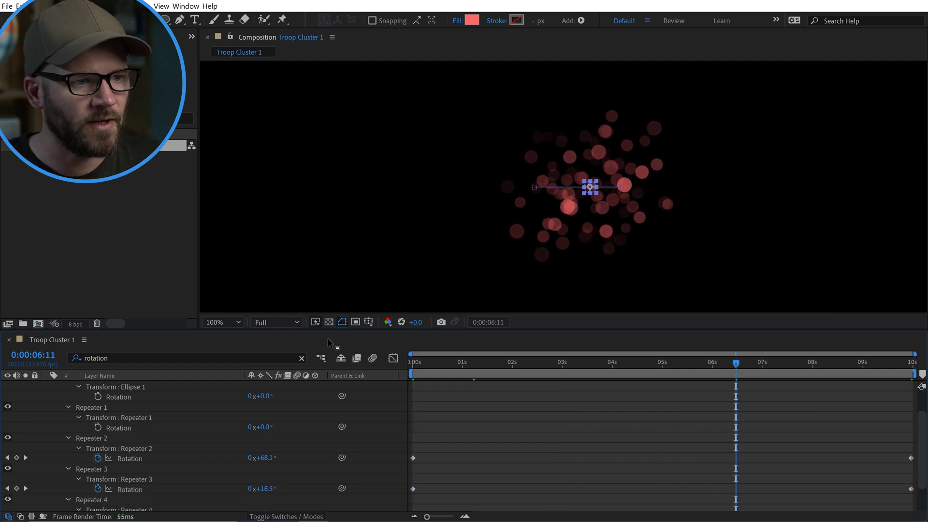
pyautogui.click(306, 358)
# - Duplicate Repeater 4 into Repeater 5 and shift its anchor point sideways
pyautogui.hotkey('ctrl', 'Right')
pyautogui.click(96, 448)
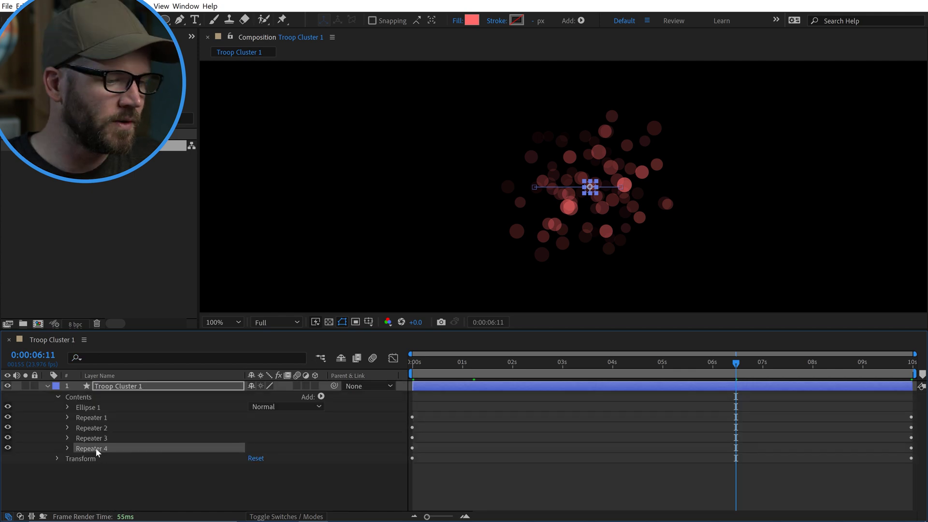
pyautogui.press('Down')
pyautogui.hotkey('ctrl', 'Right')
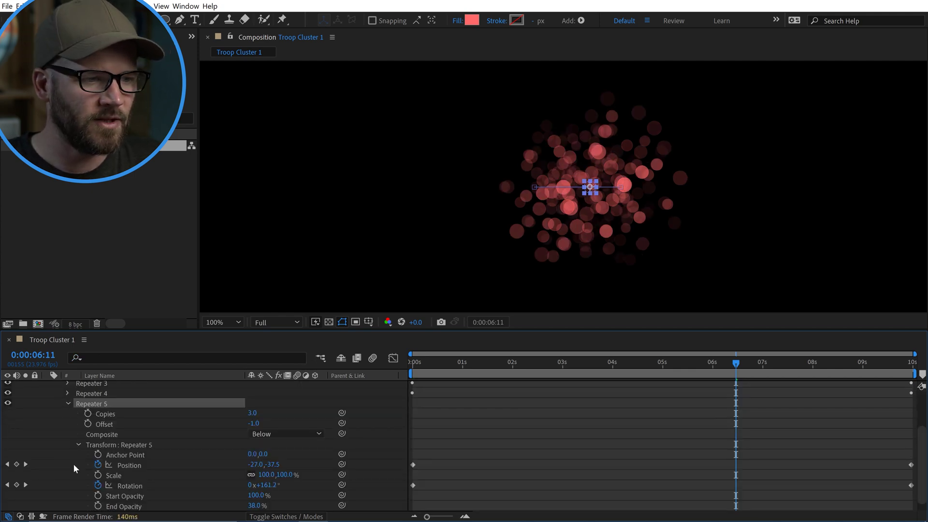
pyautogui.scroll(-1, 77, 461)
pyautogui.moveTo(243, 444); pyautogui.dragTo(259, 425)
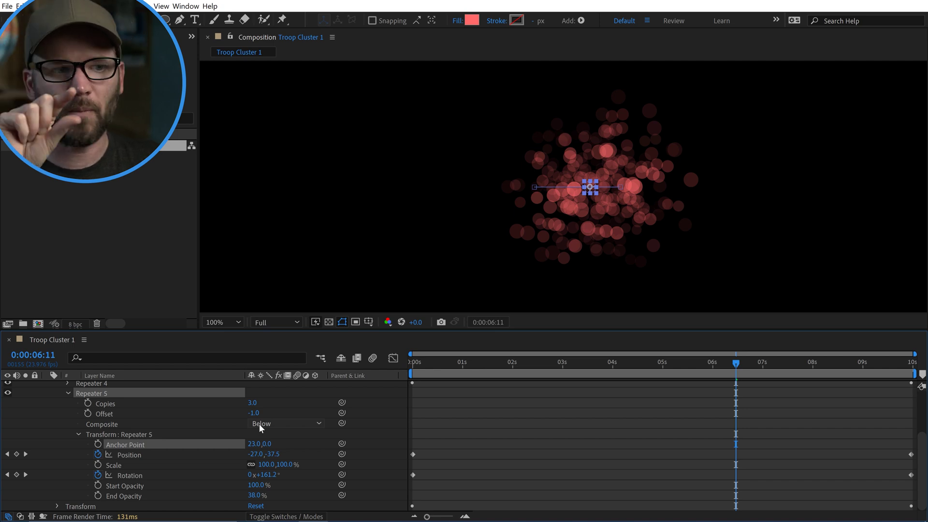
# - Keyframe Repeater 5's anchor point from 5,0 at the start to 37,0 at the end
pyautogui.moveTo(426, 362); pyautogui.dragTo(399, 373)
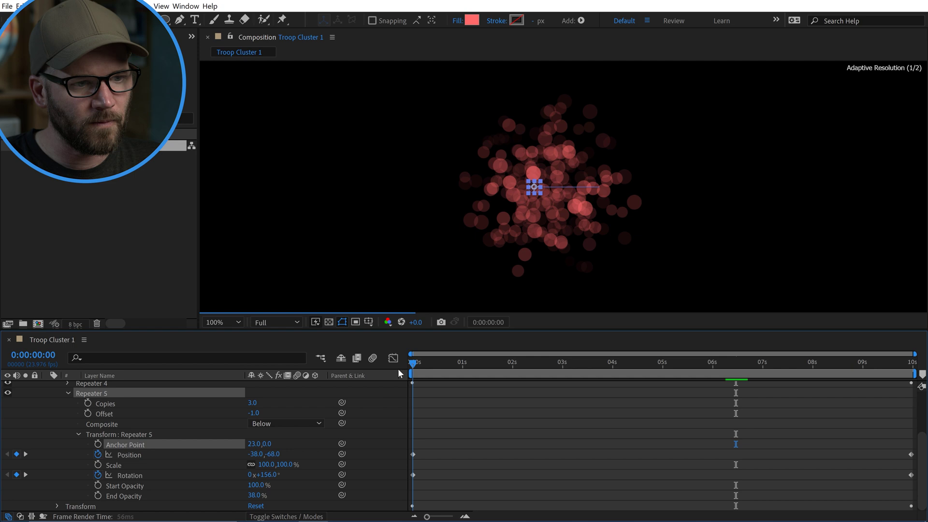
pyautogui.click(98, 444)
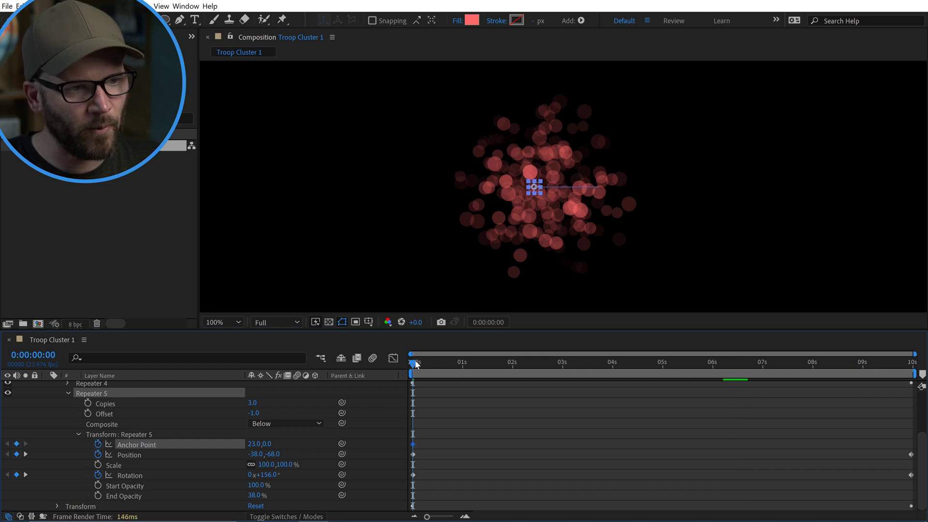
pyautogui.moveTo(471, 362); pyautogui.dragTo(408, 369)
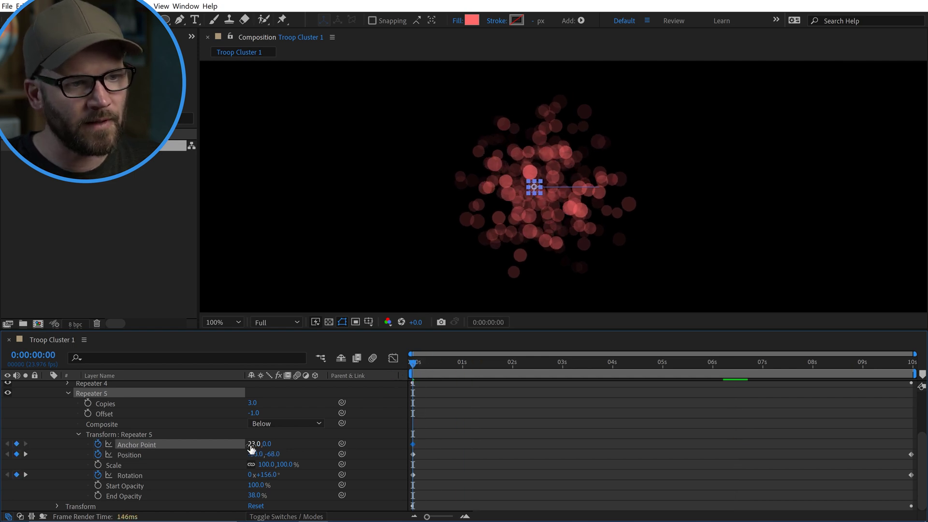
pyautogui.moveTo(250, 449); pyautogui.dragTo(242, 448)
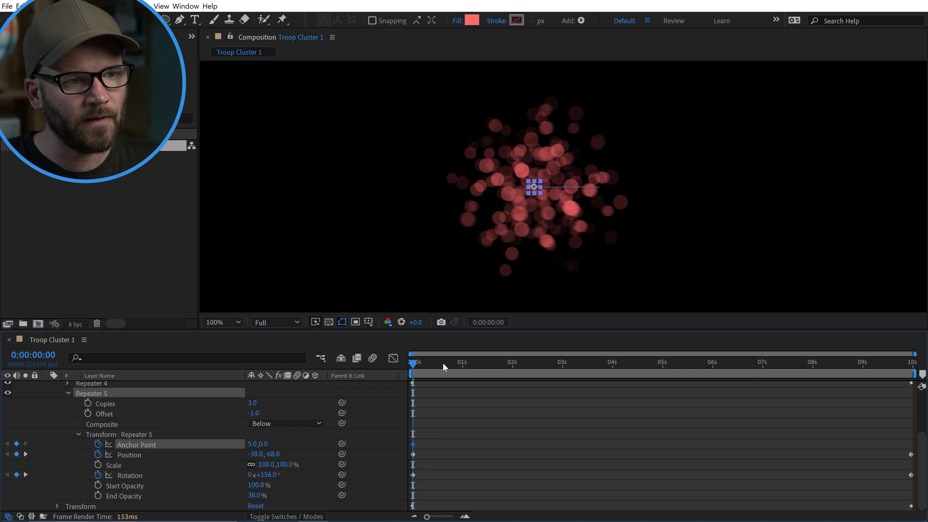
pyautogui.moveTo(443, 363); pyautogui.dragTo(913, 363)
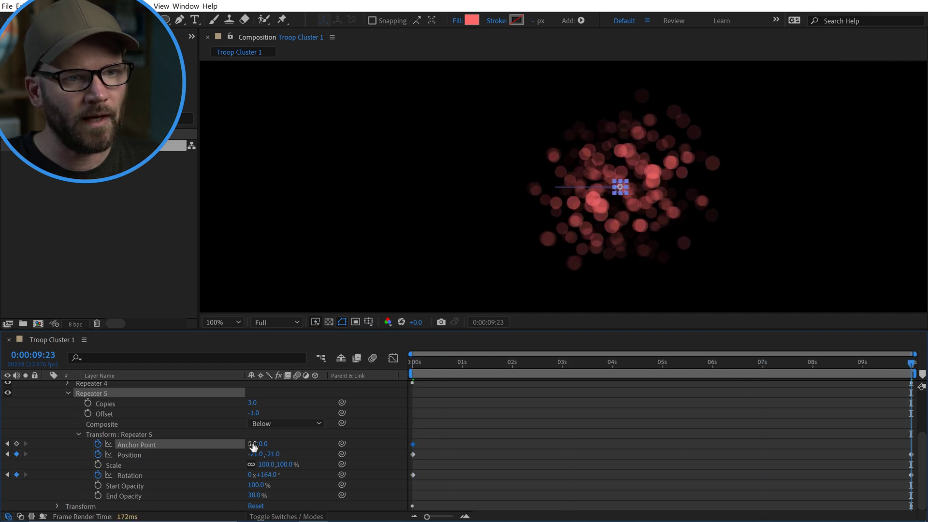
pyautogui.moveTo(265, 442); pyautogui.dragTo(269, 441)
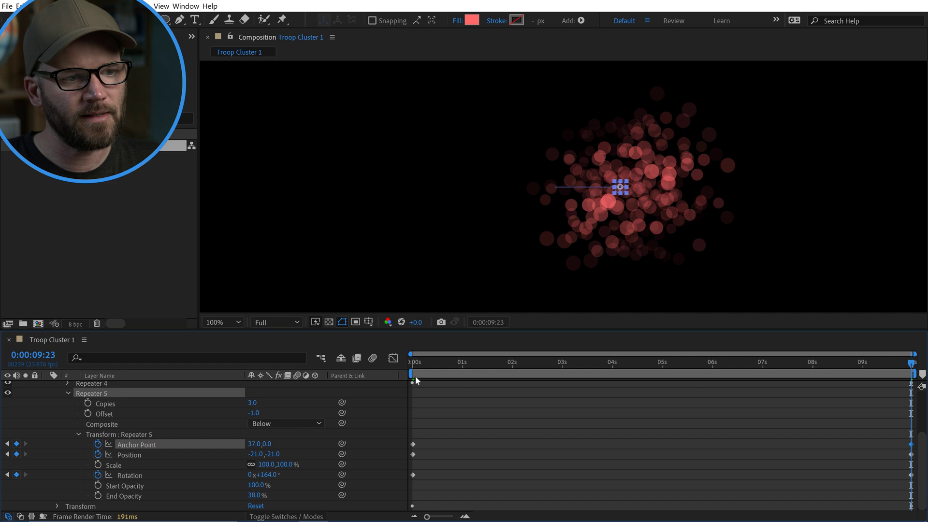
pyautogui.press('space')
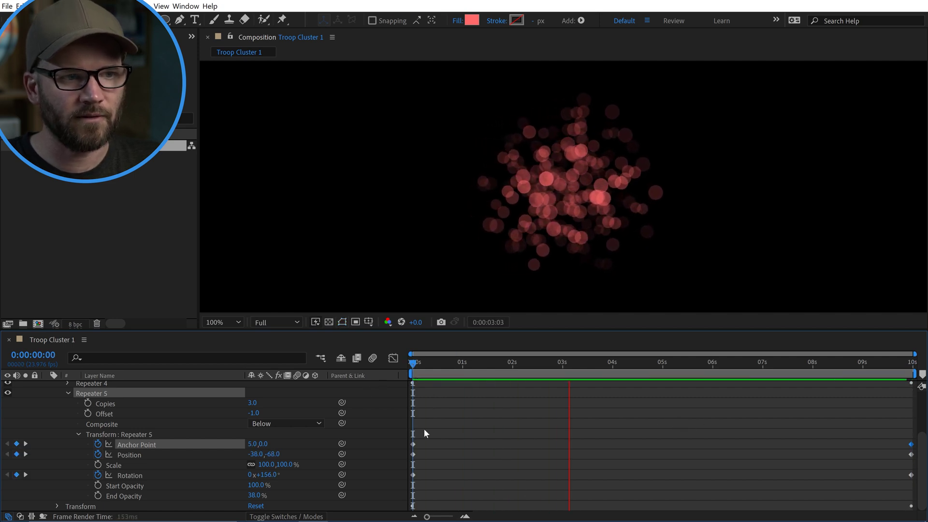
pyautogui.press('space')
# - Lower Repeater 5's end opacity to 10% and preview the animation from the start
pyautogui.moveTo(261, 495); pyautogui.dragTo(235, 495)
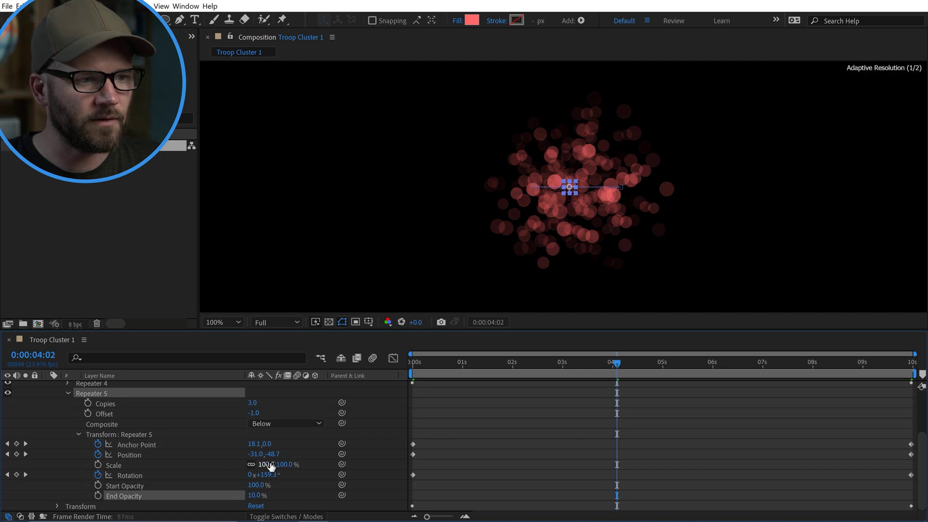
pyautogui.moveTo(271, 466); pyautogui.dragTo(274, 463)
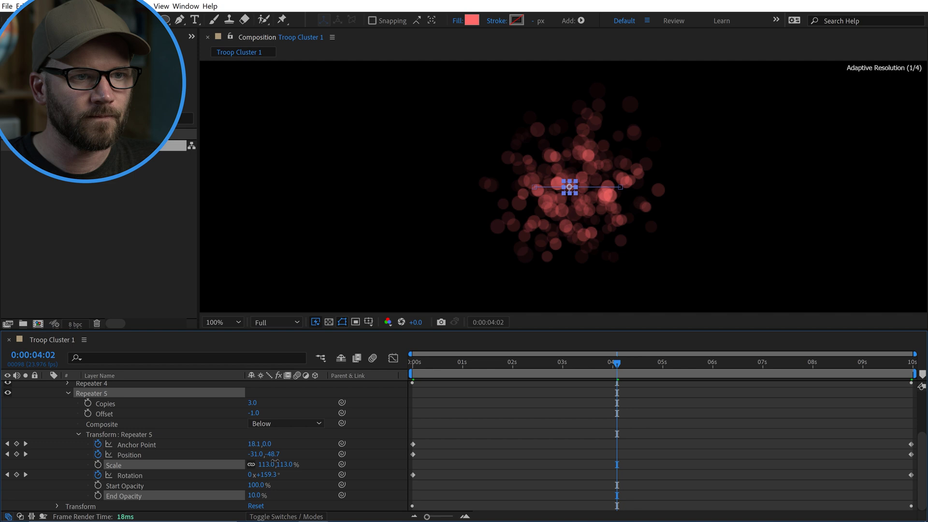
pyautogui.hotkey('ctrl', 'z')
pyautogui.moveTo(497, 369); pyautogui.dragTo(382, 386)
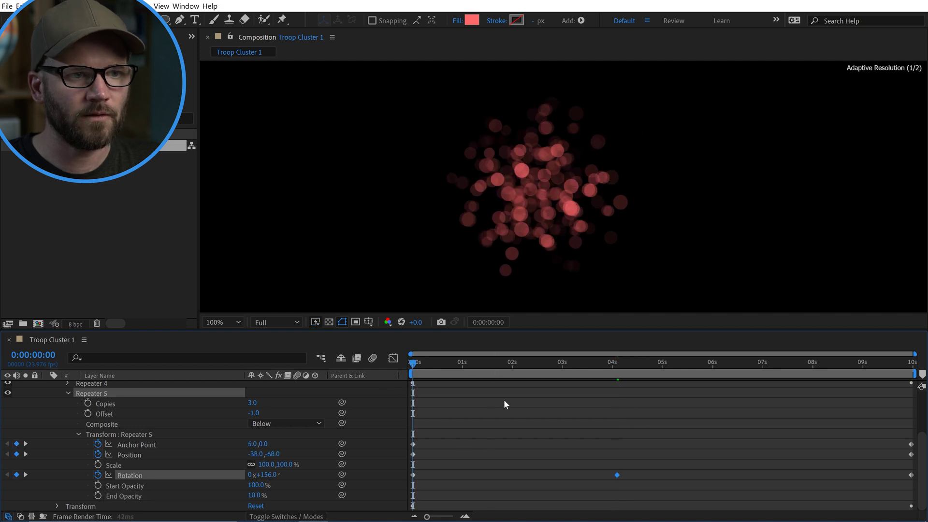
pyautogui.press('space')
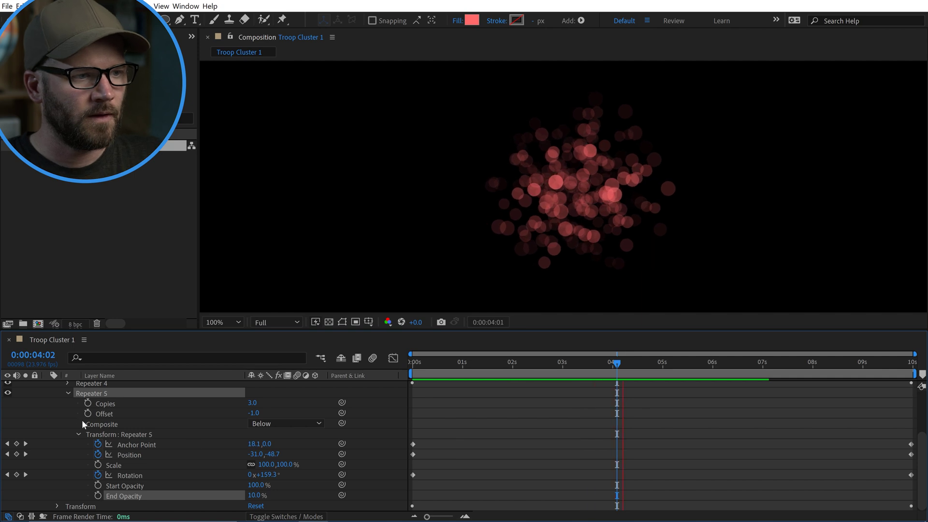
pyautogui.press('space')
# - Shrink Ellipse 1's path size to 33 by 33 so every dot gets smaller
pyautogui.click(72, 405)
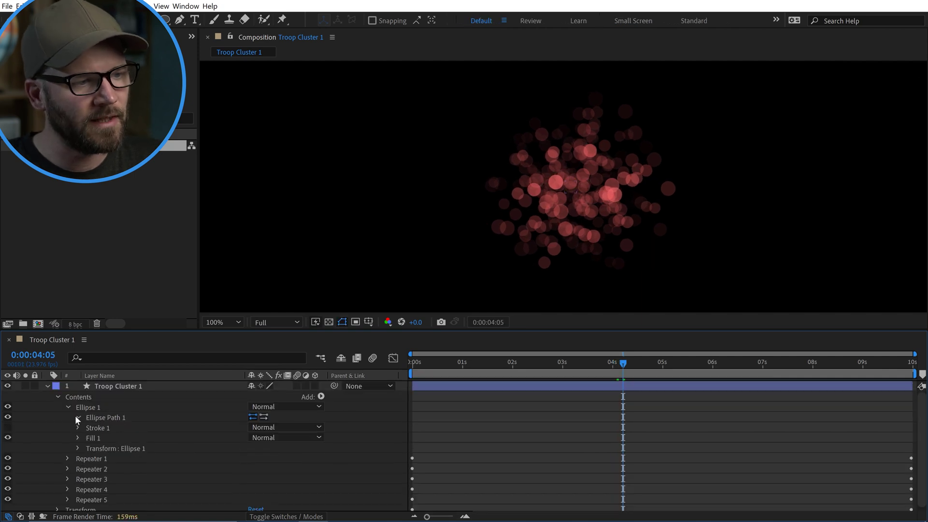
pyautogui.click(78, 417)
pyautogui.moveTo(266, 429); pyautogui.dragTo(256, 429)
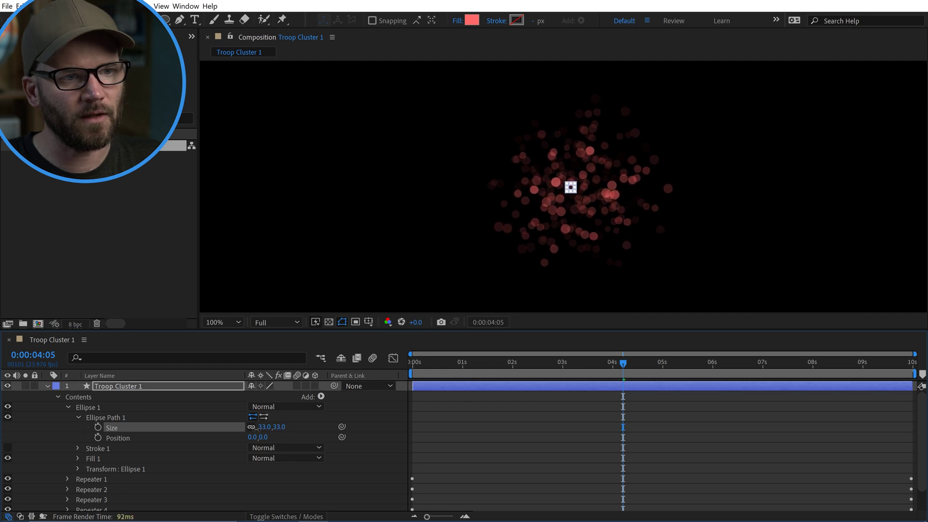
pyautogui.click(249, 490)
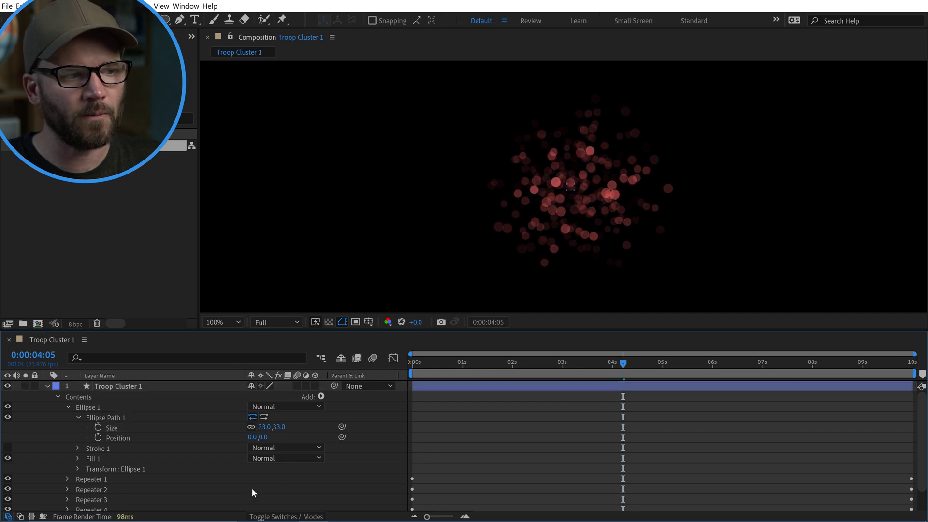
# - Apply the Deep Glow effect to the Troop Cluster 1 layer
pyautogui.click(114, 386)
pyautogui.hotkey('ctrl', 'space')
pyautogui.write('deep')
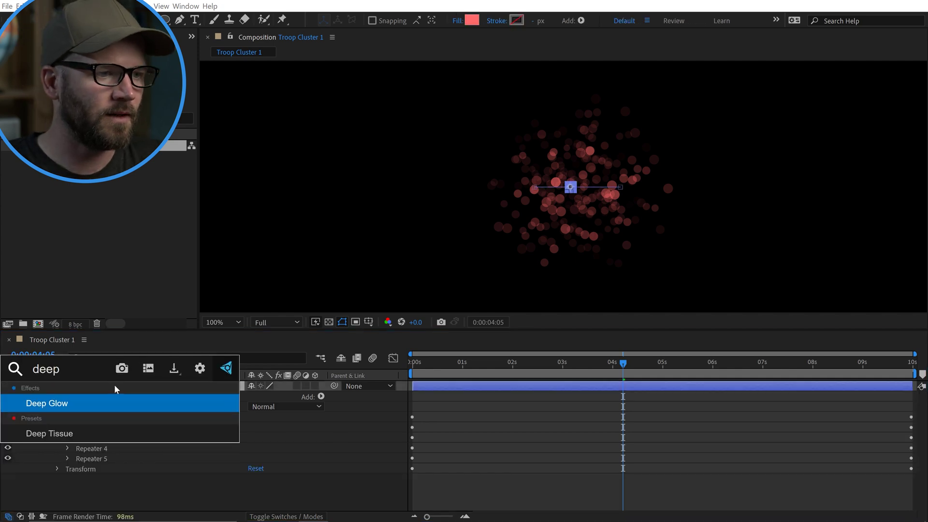
pyautogui.press('Return')
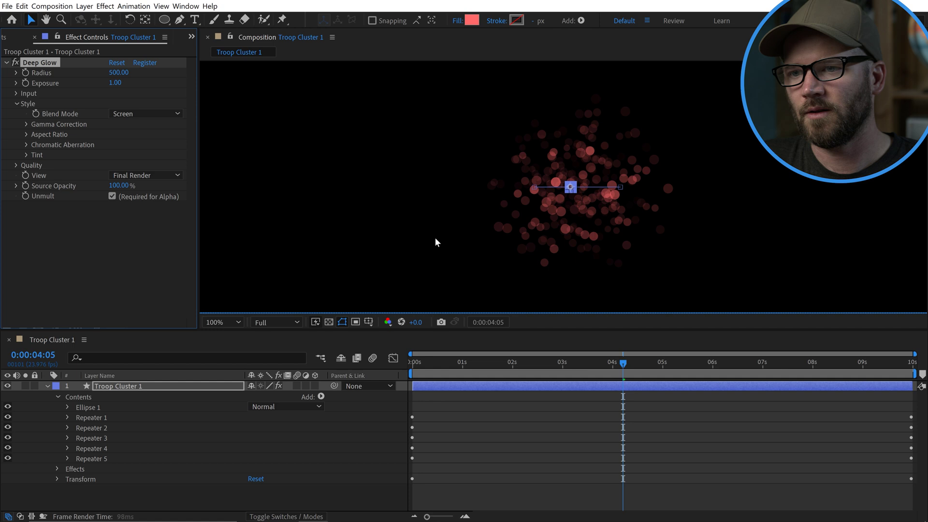
pyautogui.click(194, 497)
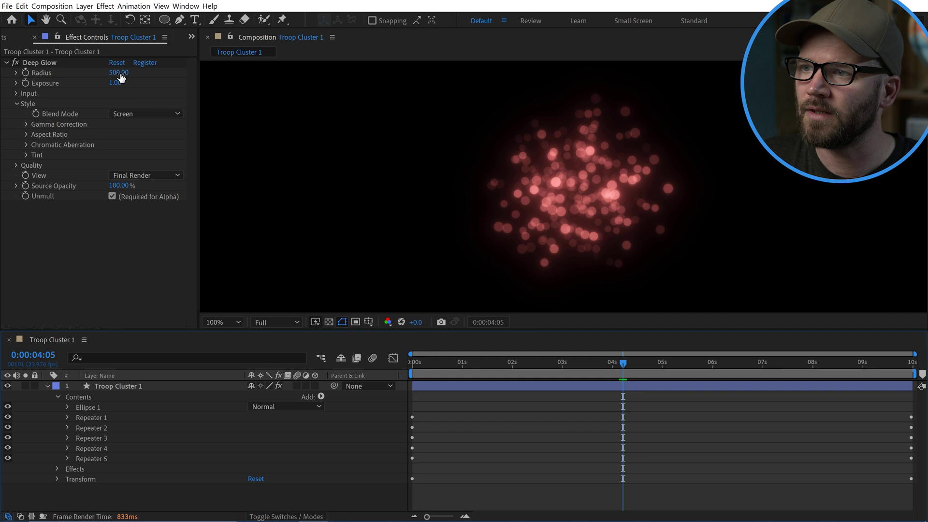
# - Set Deep Glow radius to 333, exposure to 0.60 and blend mode to Add
pyautogui.moveTo(116, 72); pyautogui.dragTo(61, 76)
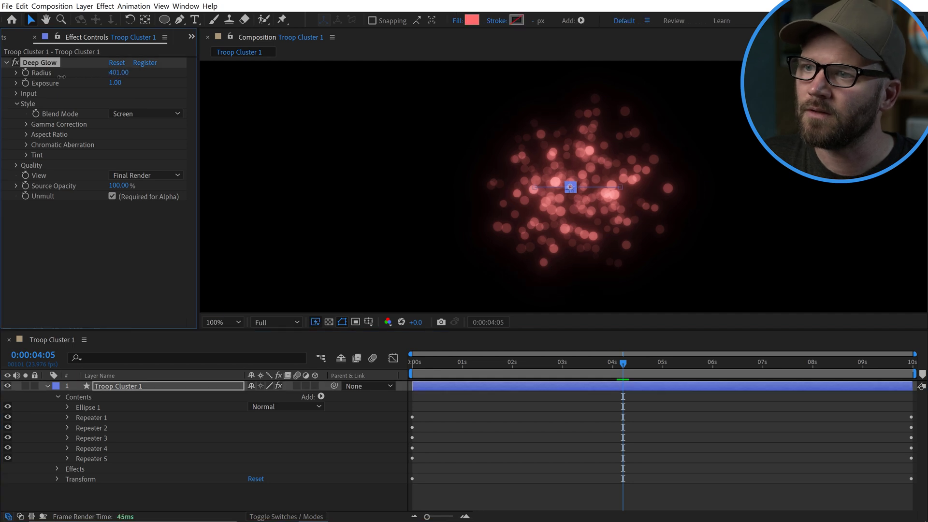
pyautogui.click(116, 83)
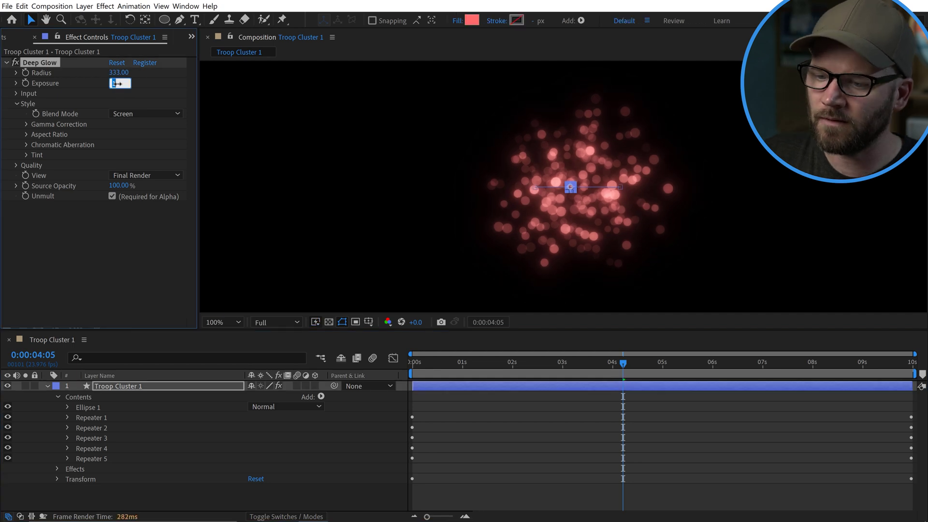
pyautogui.press('Return')
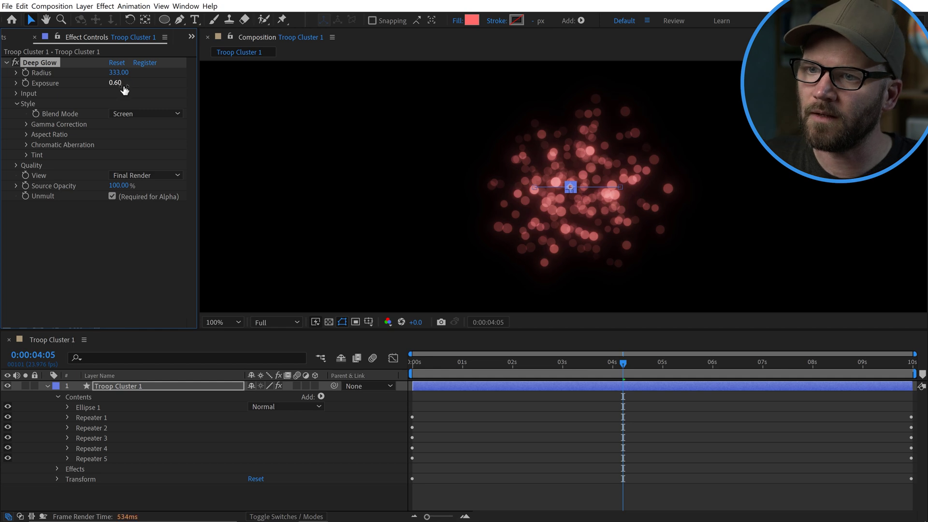
pyautogui.click(189, 488)
pyautogui.click(126, 115)
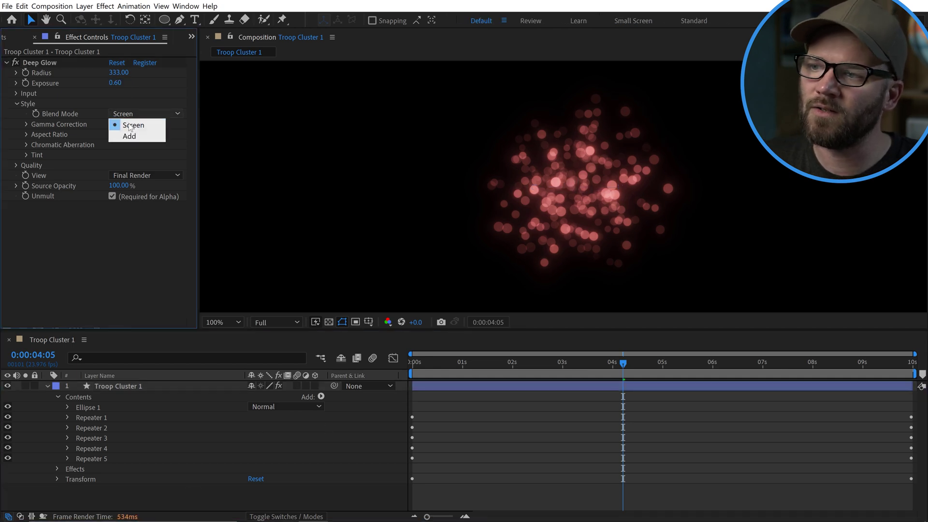
pyautogui.click(129, 137)
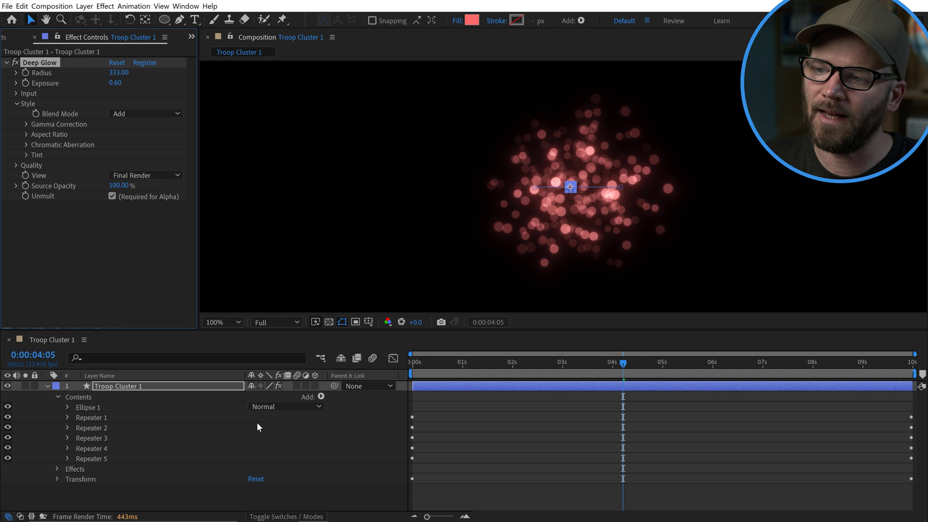
pyautogui.click(185, 489)
# - Preview the glowing cluster animation from the start and collapse the layer
pyautogui.moveTo(595, 364); pyautogui.dragTo(412, 368)
pyautogui.press('space')
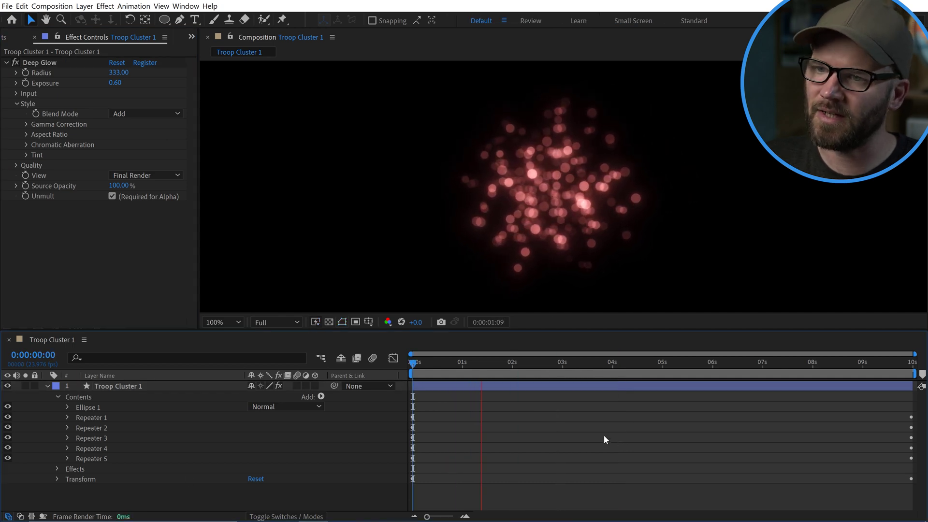
pyautogui.moveTo(575, 367); pyautogui.dragTo(708, 363)
pyautogui.press('u')
pyautogui.press('space')
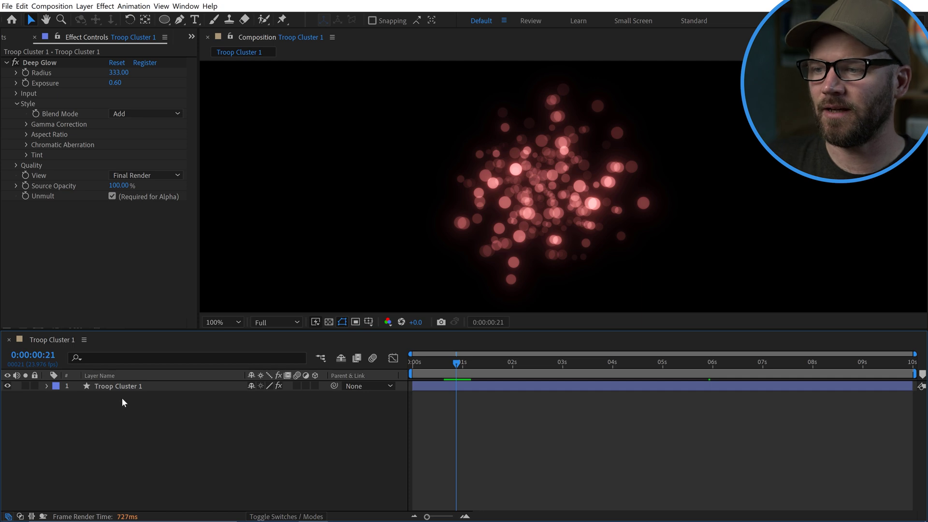
# - Duplicate Troop Cluster 1 as Troop Cluster 2 and rotate it to 31°
pyautogui.click(130, 386)
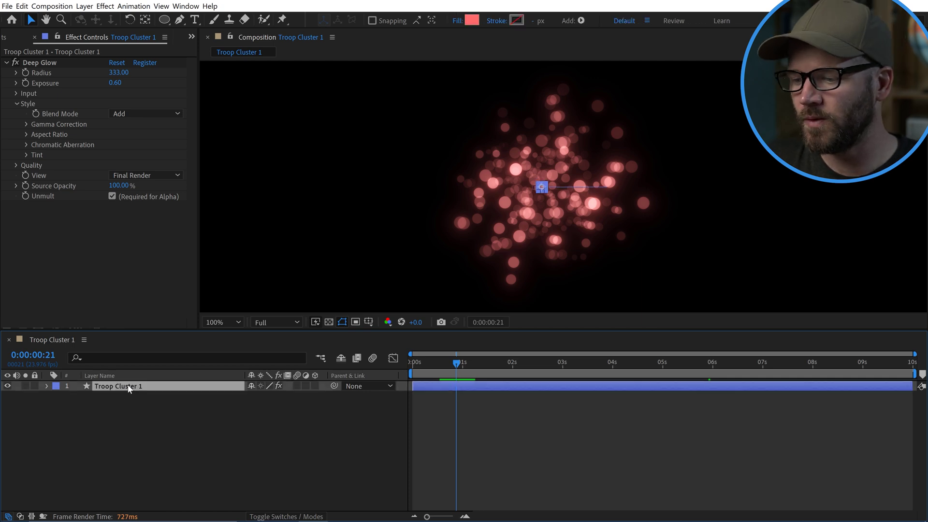
pyautogui.hotkey('ctrl', 'd')
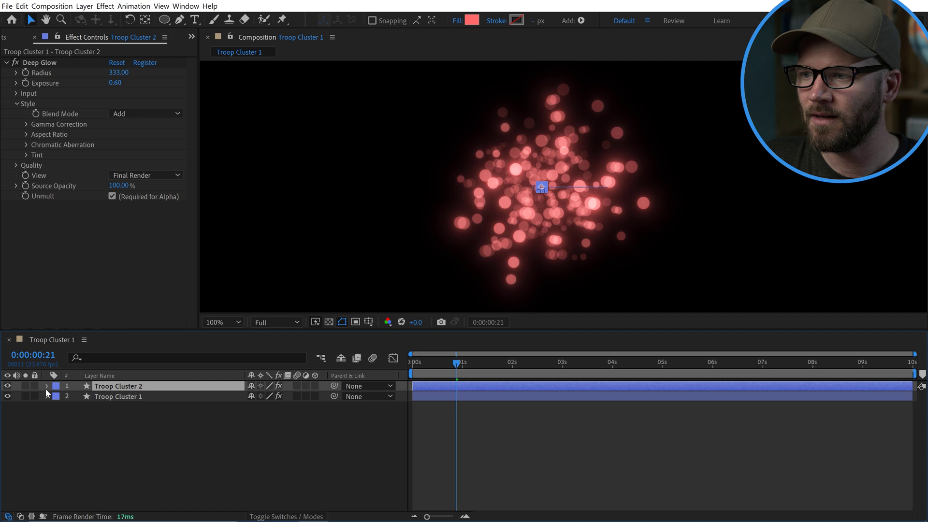
pyautogui.click(46, 386)
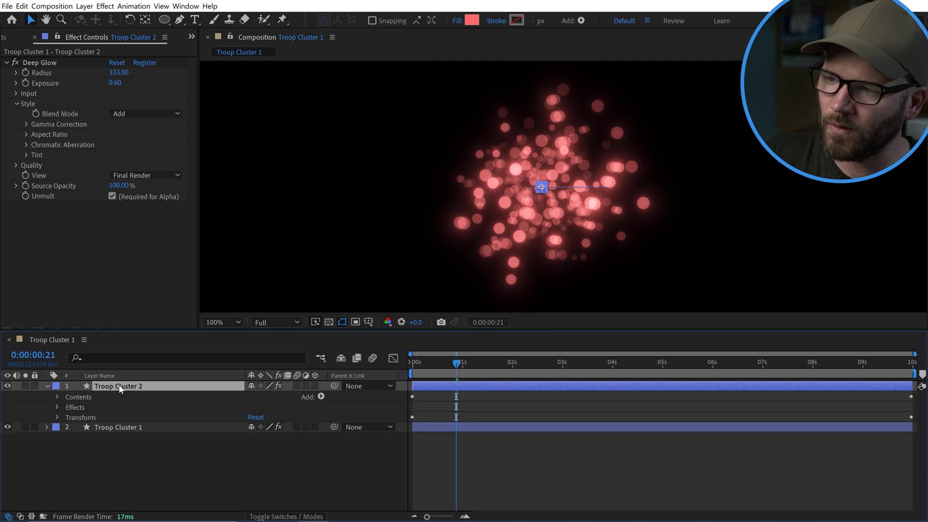
pyautogui.press('r')
pyautogui.moveTo(268, 397); pyautogui.dragTo(281, 390)
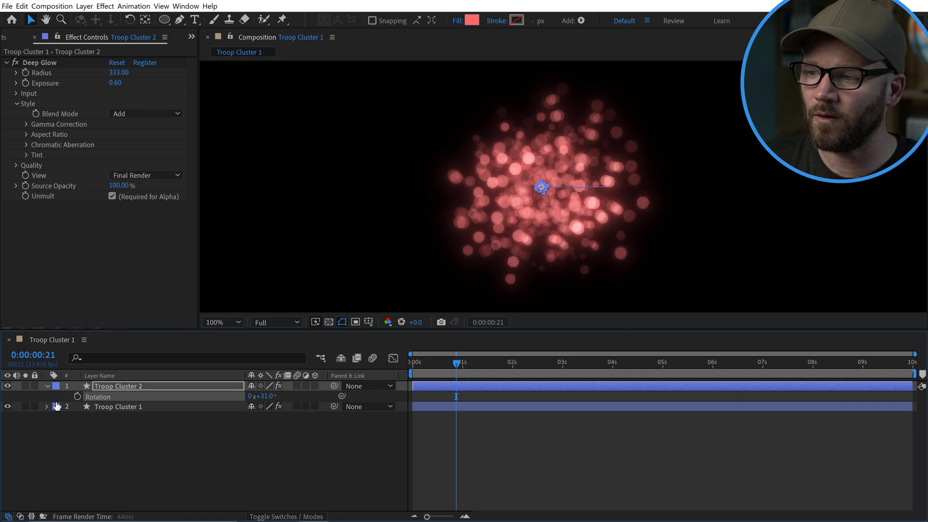
# - Hide Repeater 4 in Troop Cluster 2 and preview the varied cluster
pyautogui.click(47, 385)
pyautogui.click(46, 386)
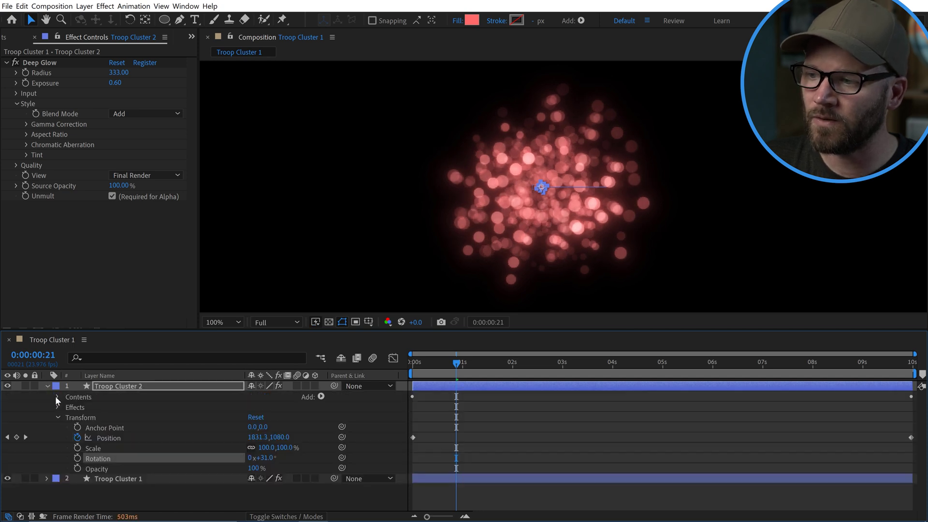
pyautogui.click(57, 396)
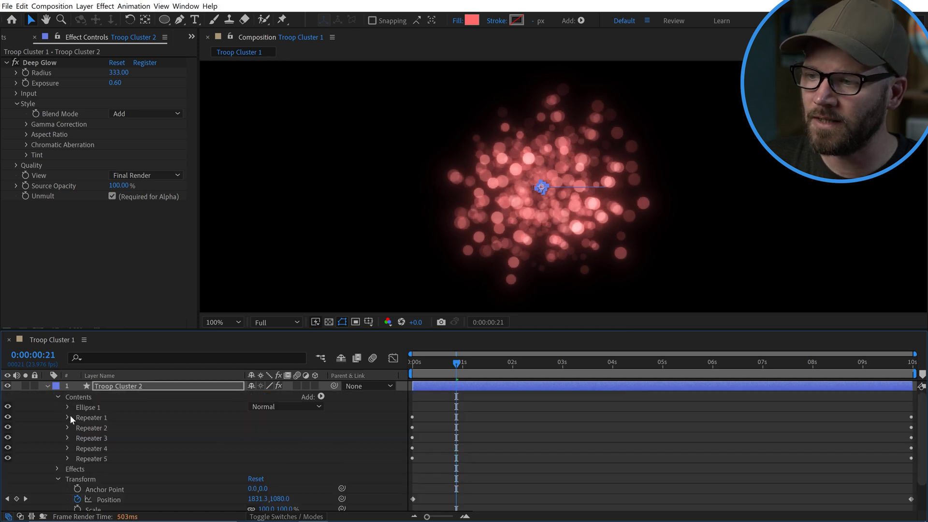
pyautogui.click(8, 448)
pyautogui.hotkey('ctrl', 'shift', 'a')
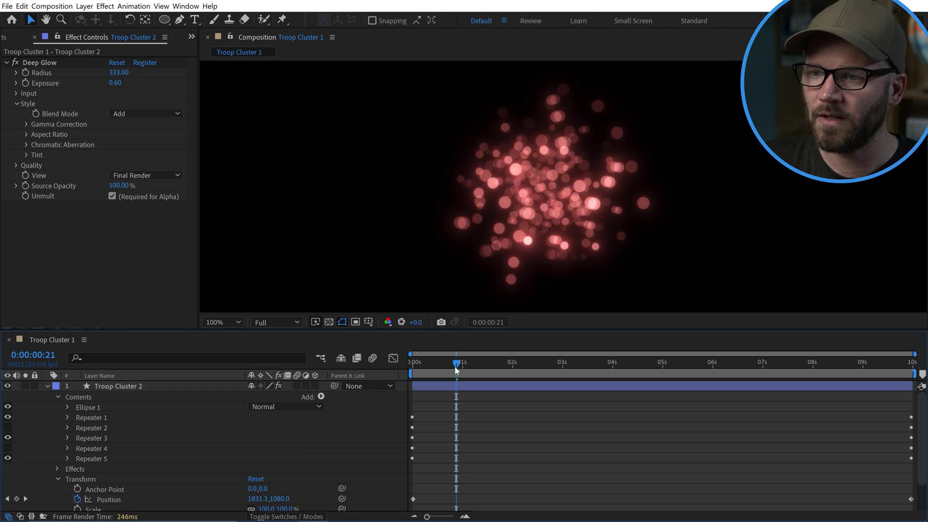
pyautogui.press('space')
pyautogui.moveTo(512, 361); pyautogui.dragTo(419, 364)
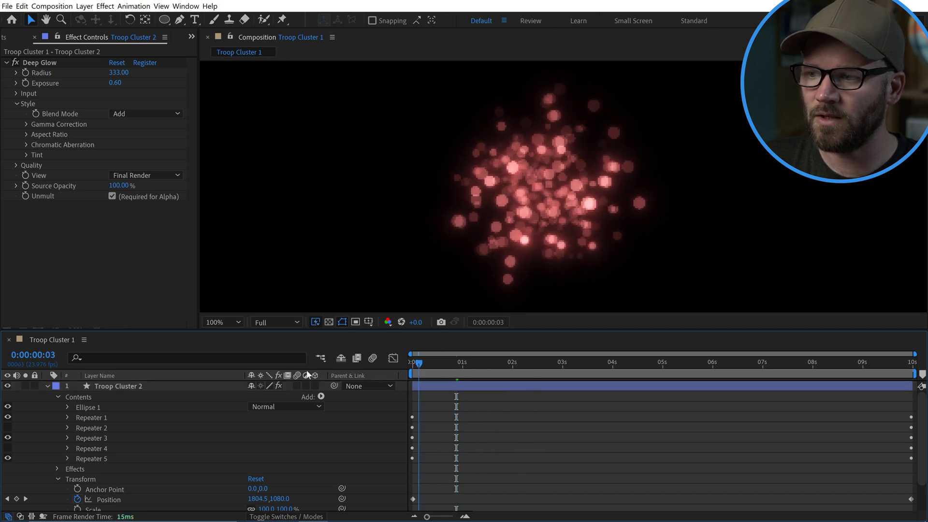
pyautogui.press('Home')
# - Shift Troop Cluster 2's starting position left and delay its first Position keyframe
pyautogui.click(47, 386)
pyautogui.click(113, 384)
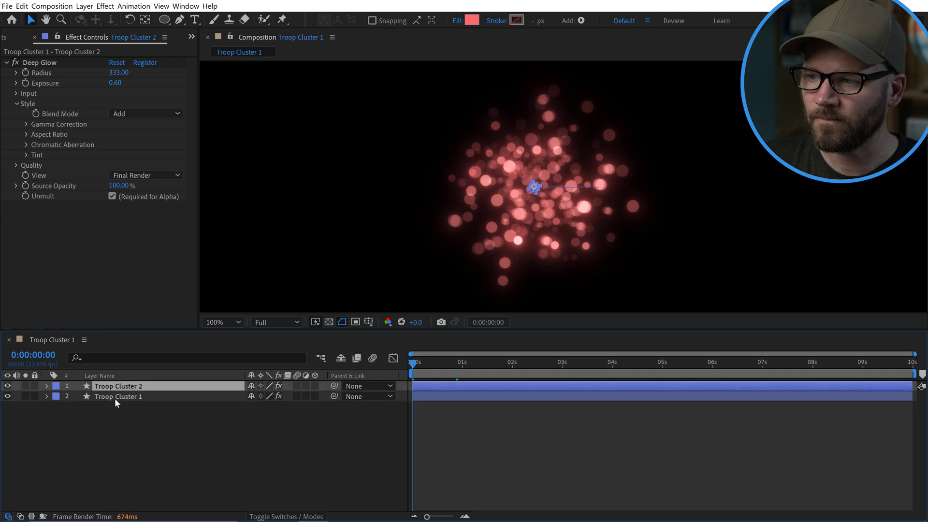
pyautogui.keyDown('shift'); pyautogui.click(115, 399); pyautogui.keyUp('shift')
pyautogui.press('p')
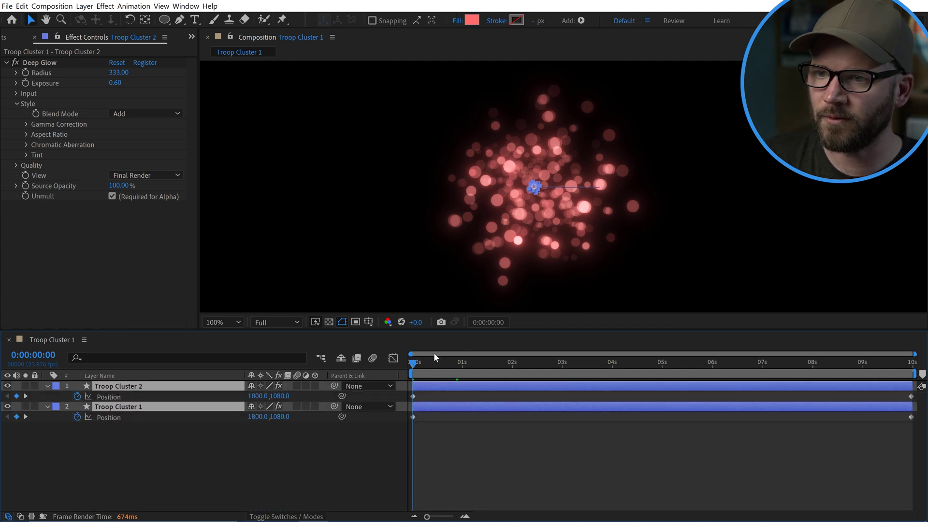
pyautogui.click(315, 456)
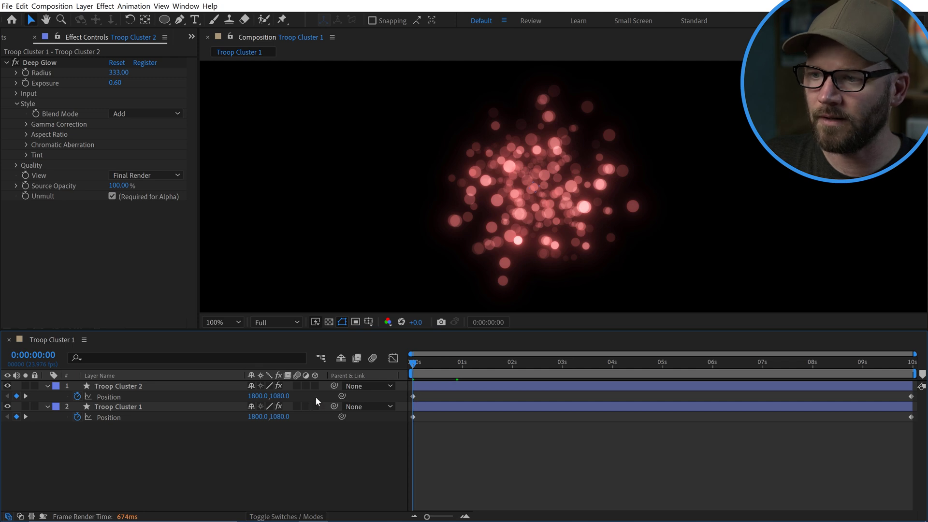
pyautogui.moveTo(266, 396); pyautogui.dragTo(242, 397)
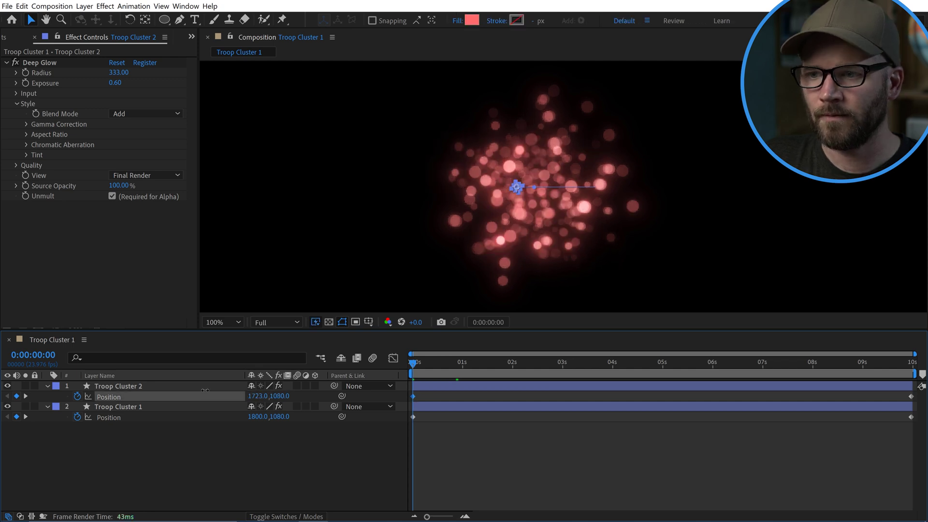
pyautogui.hotkey('ctrl', 'a')
pyautogui.moveTo(413, 396); pyautogui.dragTo(430, 397)
pyautogui.press('space')
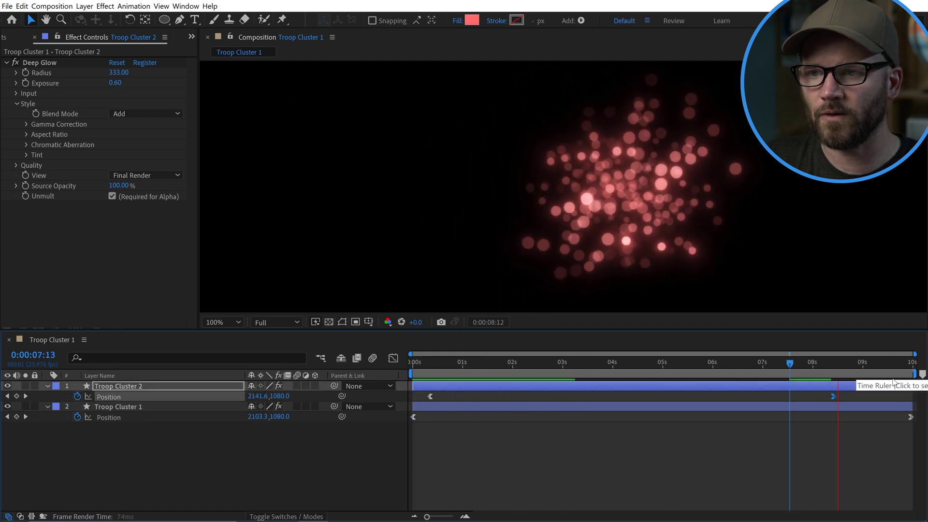
pyautogui.click(292, 464)
pyautogui.click(48, 385)
# - Collapse Troop Cluster 1's Position row
pyautogui.click(48, 397)
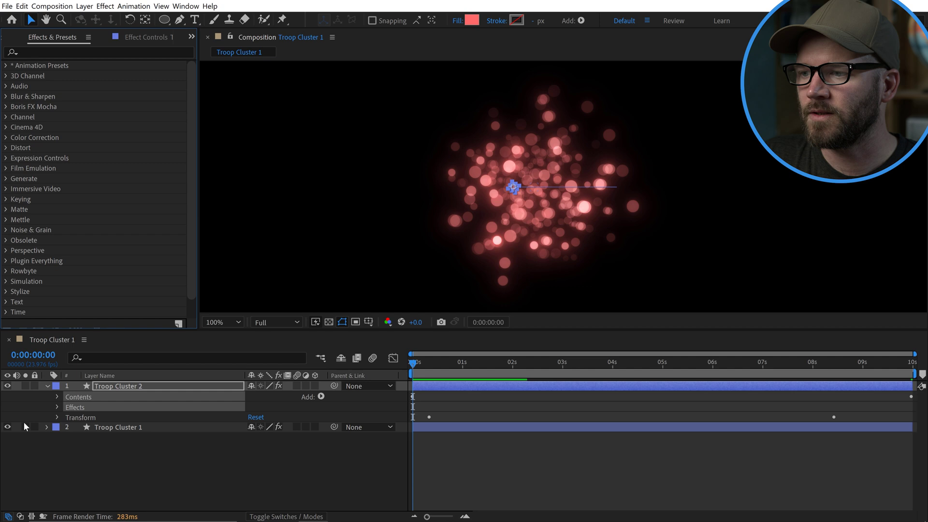
# - Solo Troop Cluster 2 and save its Contents, Effects and Transform as an animation preset
pyautogui.click(25, 385)
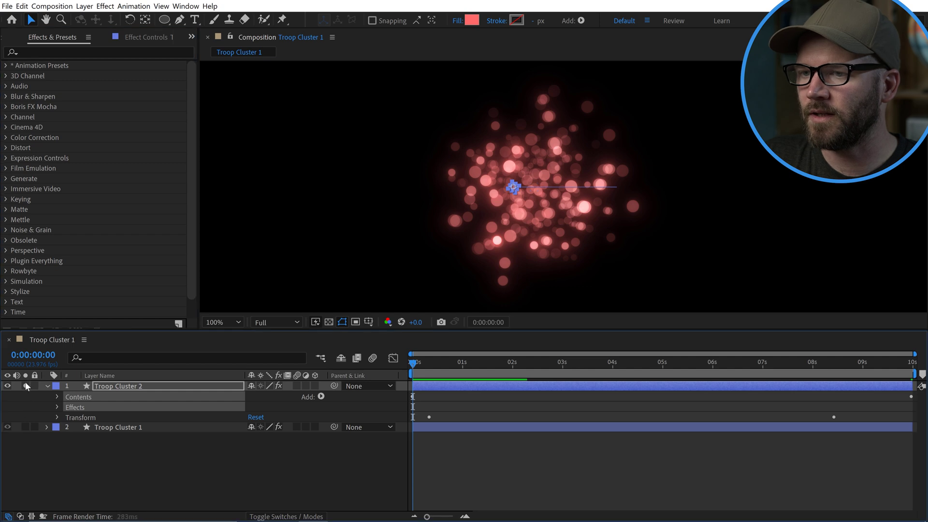
pyautogui.click(216, 471)
pyautogui.press('space')
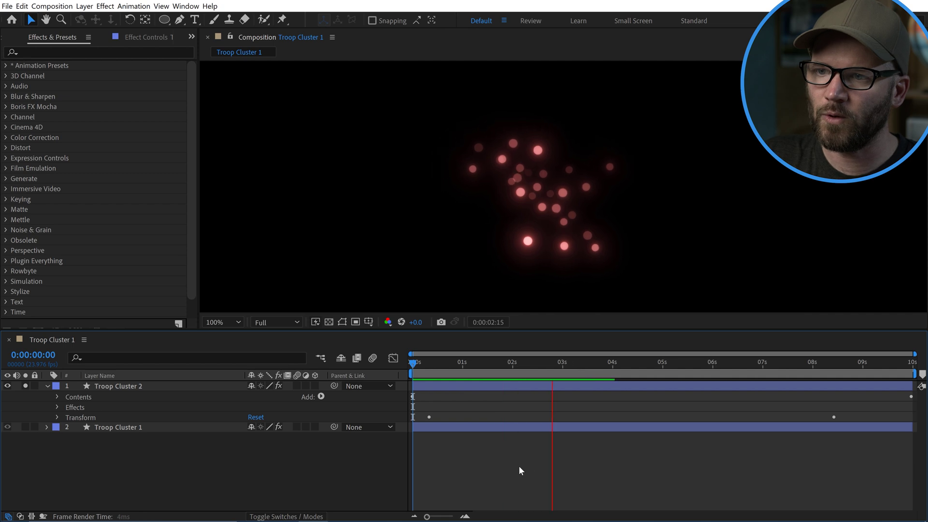
pyautogui.click(76, 396)
pyautogui.press('space')
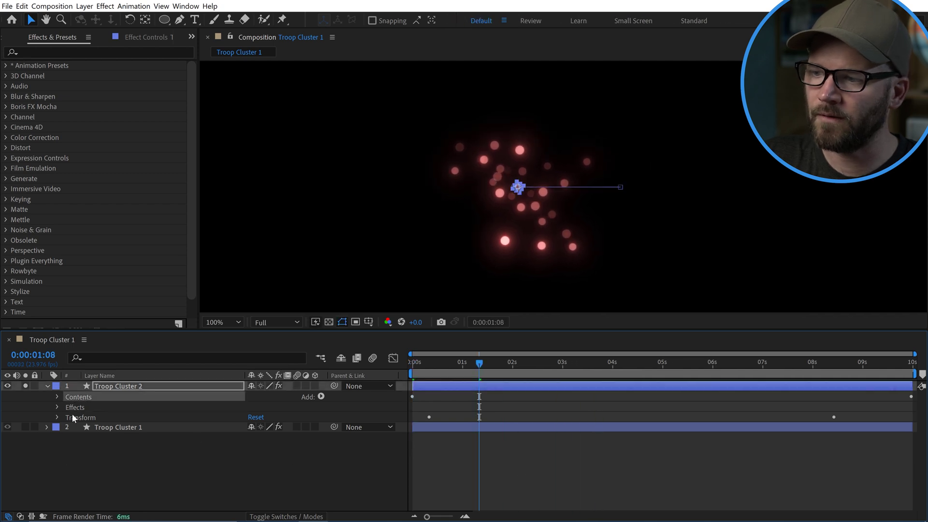
pyautogui.keyDown('shift'); pyautogui.click(72, 417); pyautogui.keyUp('shift')
pyautogui.click(88, 37)
pyautogui.click(127, 85)
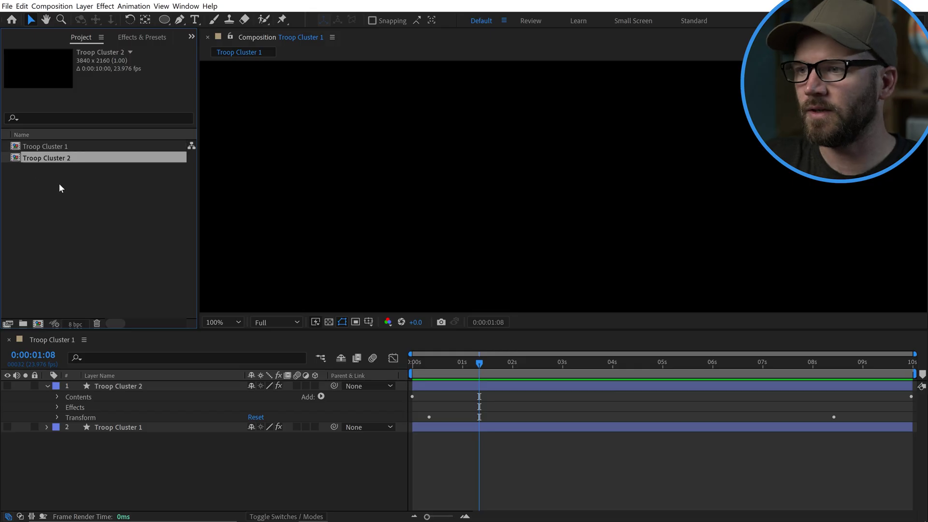
# - Open the Troop Cluster 2 composition and delete all its existing layers
pyautogui.doubleClick(17, 159)
pyautogui.moveTo(157, 464)
pyautogui.mouseDown()
pyautogui.moveTo(120, 402)
pyautogui.moveTo(169, 422)
pyautogui.mouseUp()
pyautogui.press('Delete')
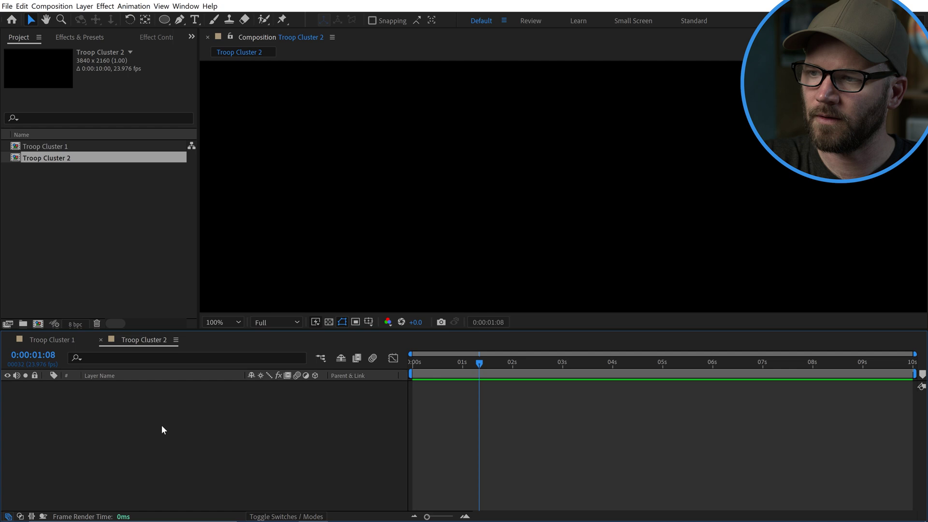
# - Apply the Troop Cluster 2 preset from Animation Presets > User Presets to the comp
pyautogui.click(79, 37)
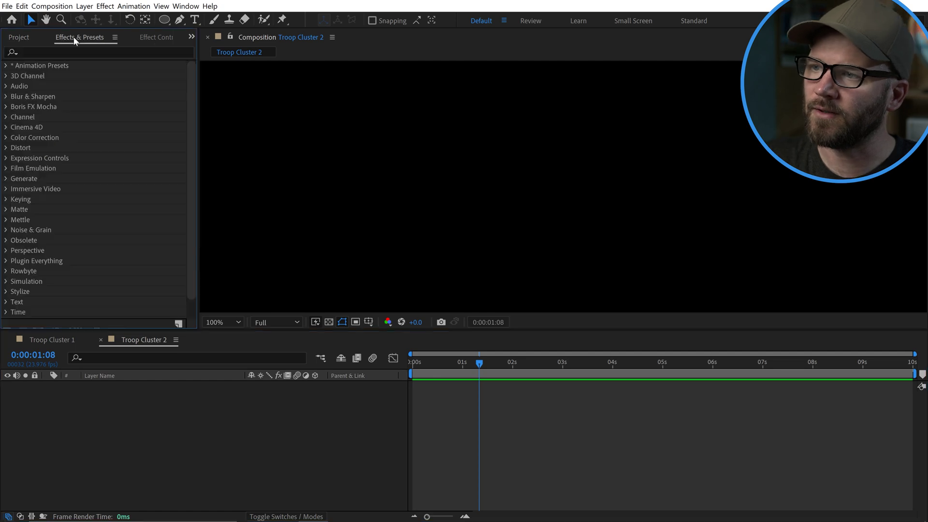
pyautogui.click(6, 65)
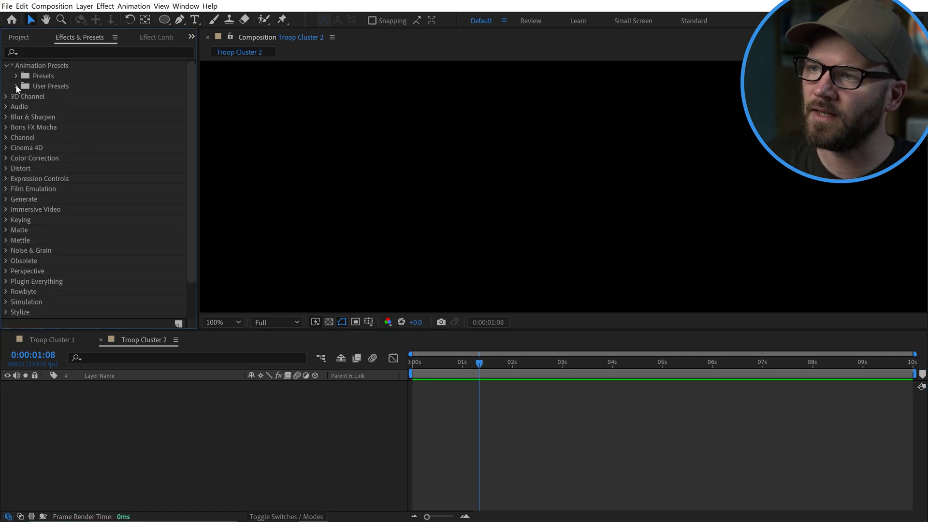
pyautogui.click(16, 86)
pyautogui.scroll(-10, 94, 186)
pyautogui.scroll(2, 113, 267)
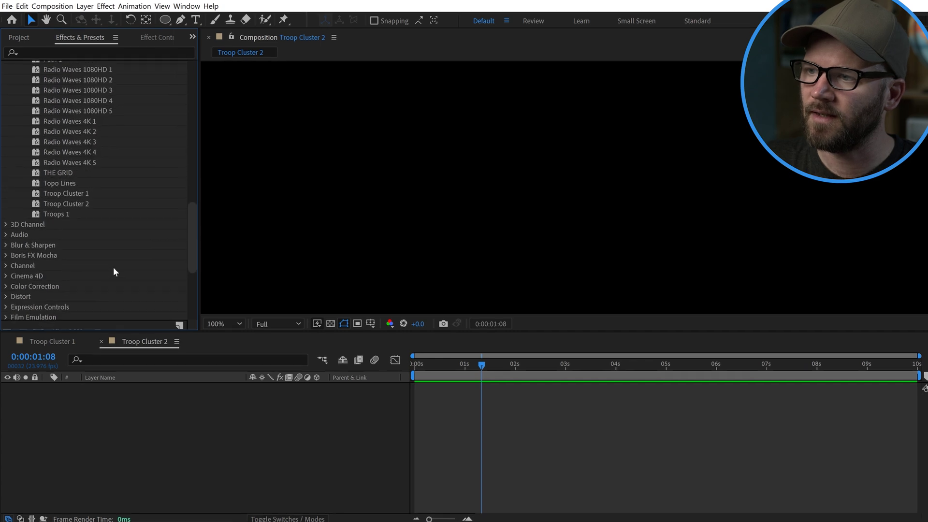
pyautogui.click(67, 203)
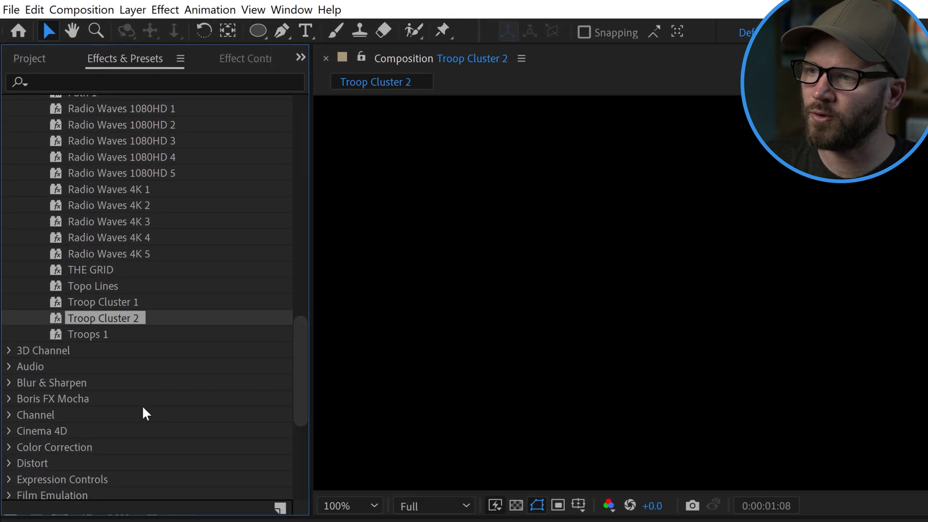
pyautogui.doubleClick(95, 319)
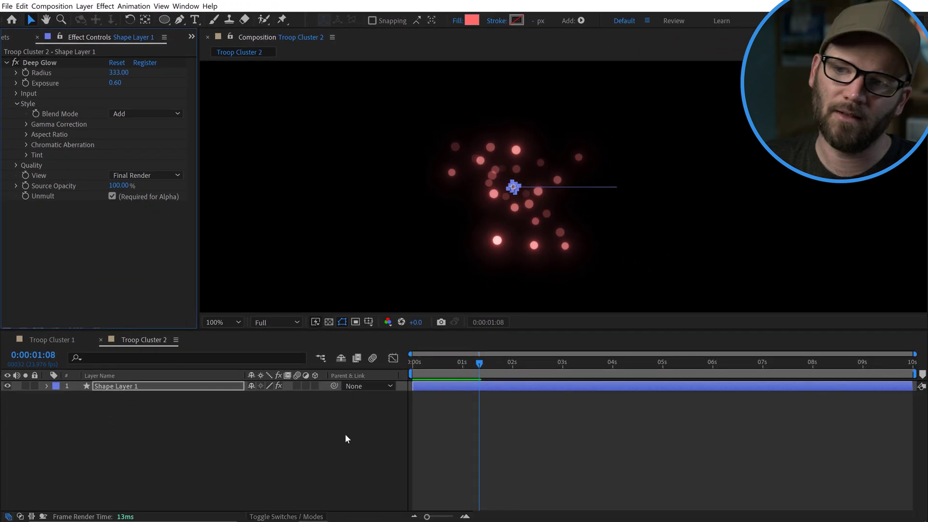
pyautogui.click(345, 433)
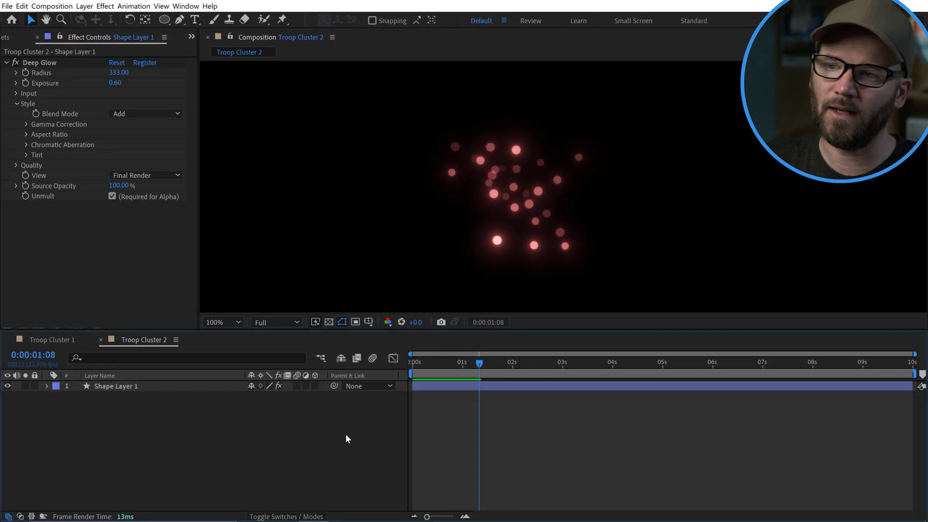
pyautogui.press('u')
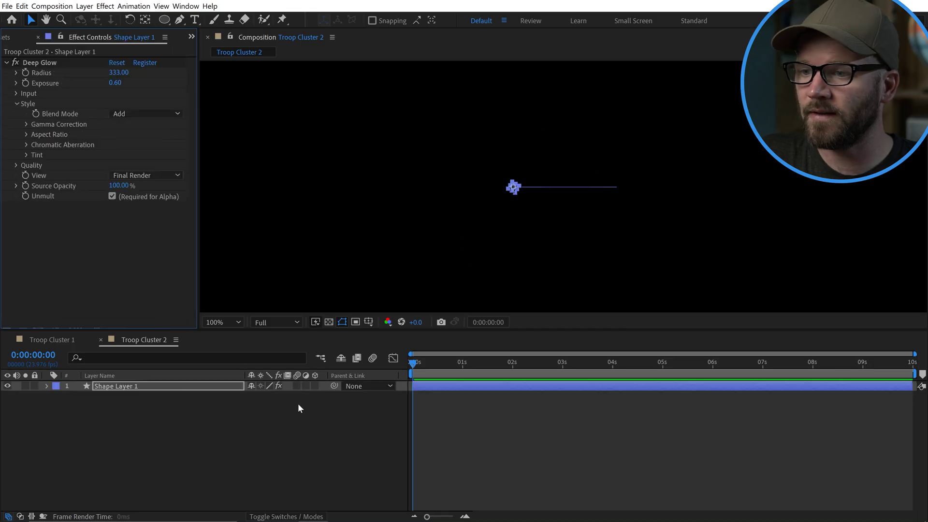
pyautogui.click(283, 449)
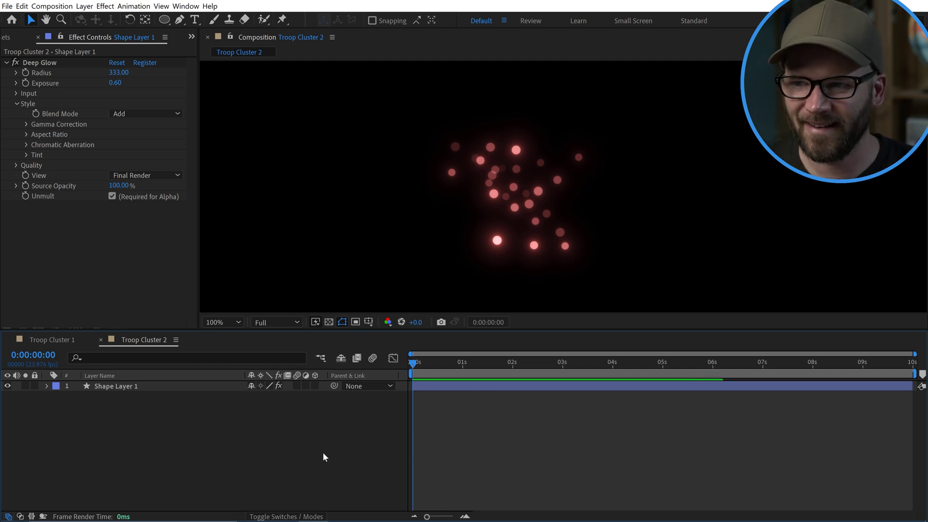
pyautogui.press('space')
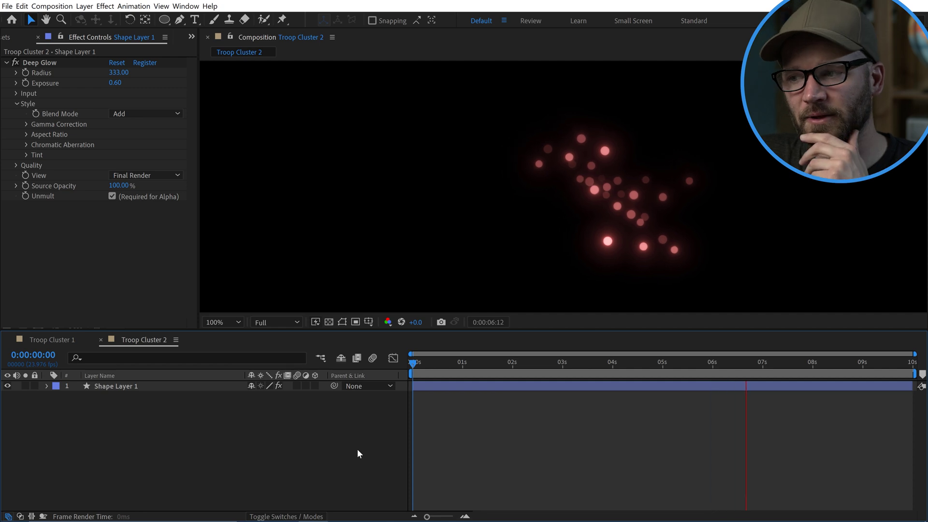